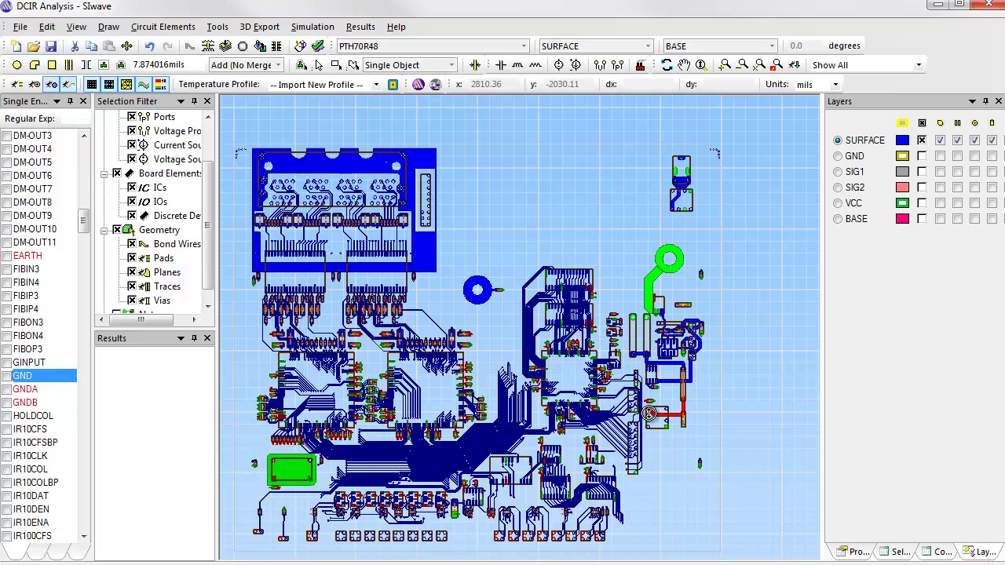
Step: Zoom in slightly on the board layout and open the Edit menu
{"action": "scroll", "coordinate": [648, 414], "scroll_direction": "up", "scroll_amount": 1}
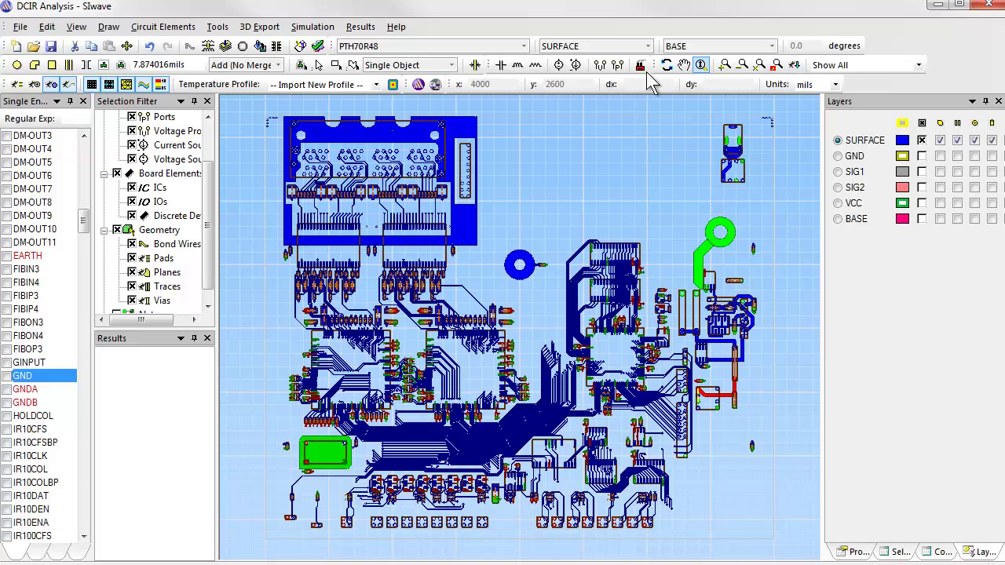
{"action": "left_click", "coordinate": [49, 27]}
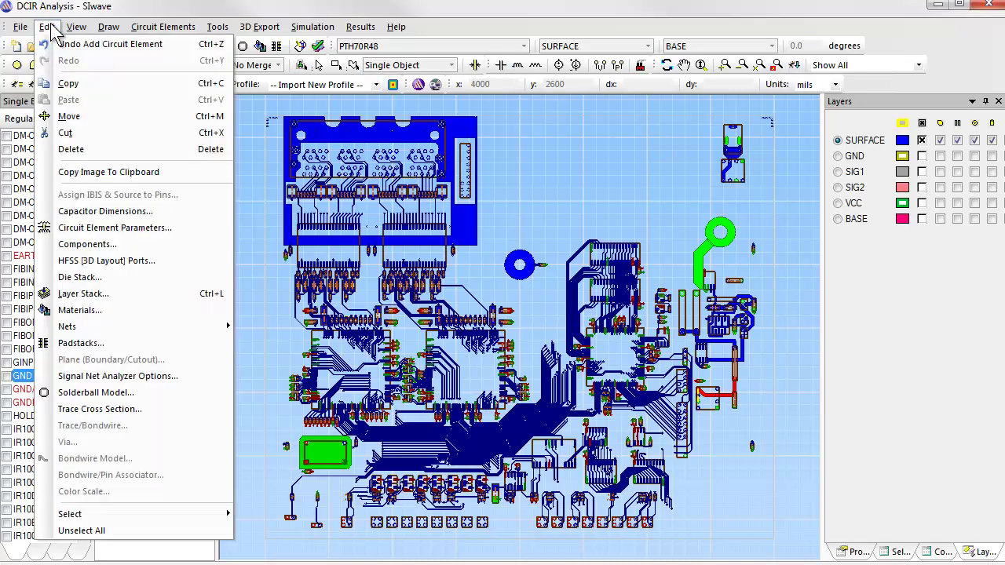
{"action": "left_click", "coordinate": [67, 229]}
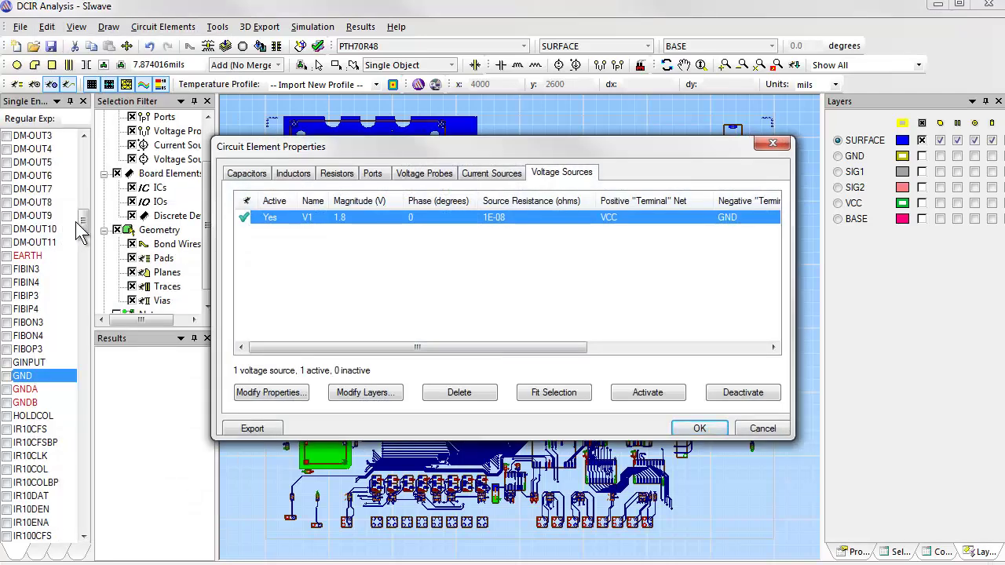
{"action": "left_click_drag", "start_coordinate": [612, 153], "coordinate": [469, 143]}
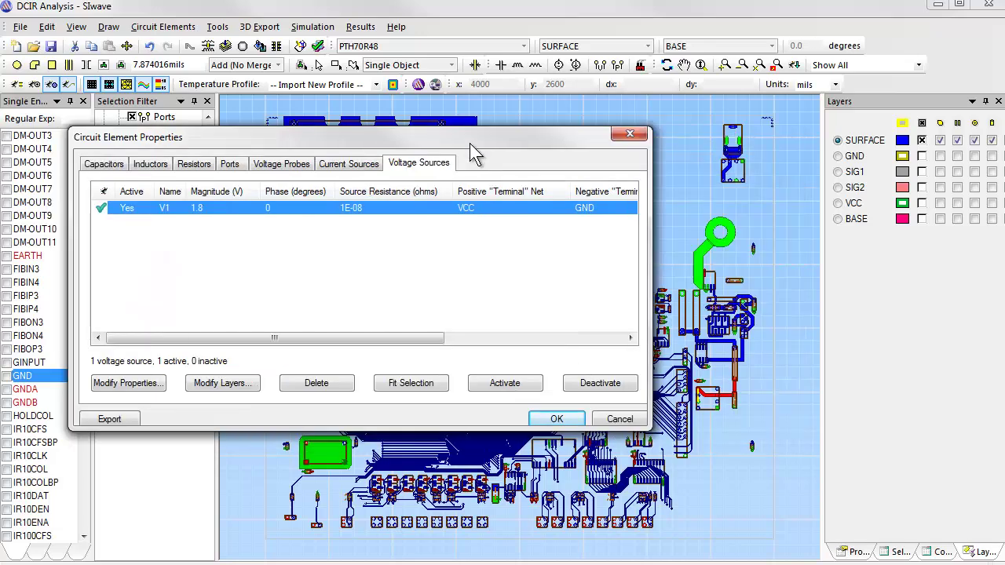
{"action": "left_click", "coordinate": [365, 166]}
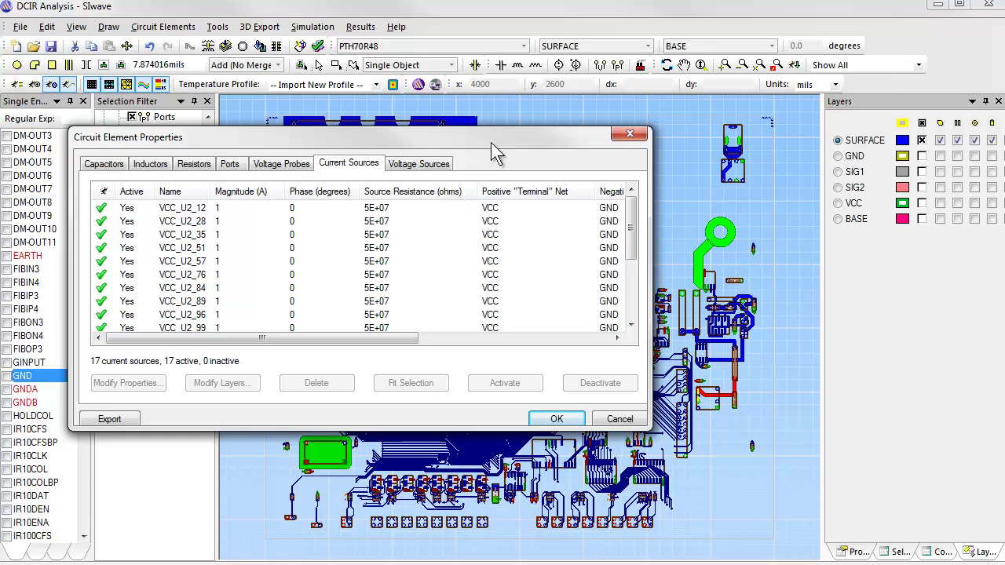
{"action": "left_click_drag", "start_coordinate": [490, 142], "coordinate": [534, 35]}
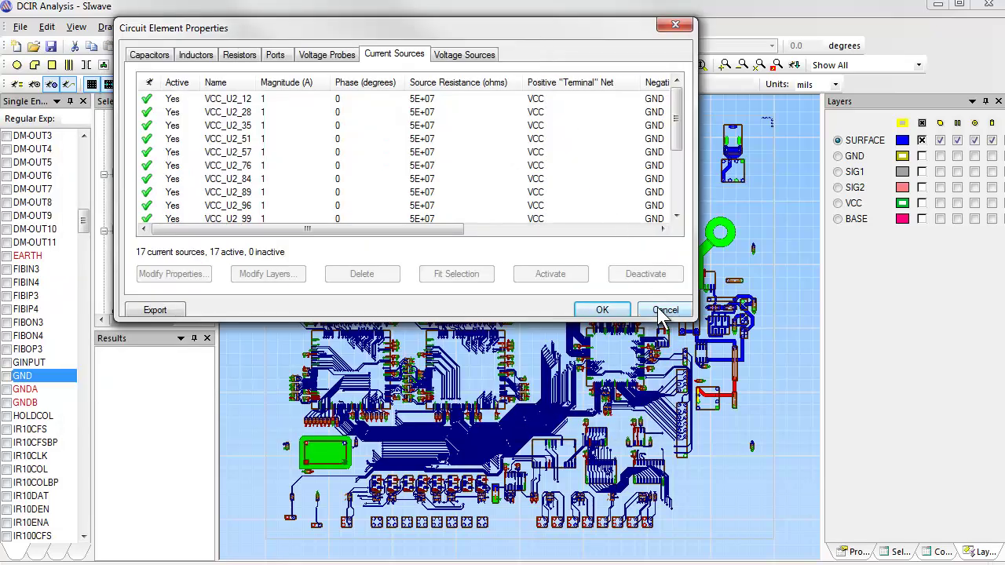
{"action": "left_click", "coordinate": [677, 215]}
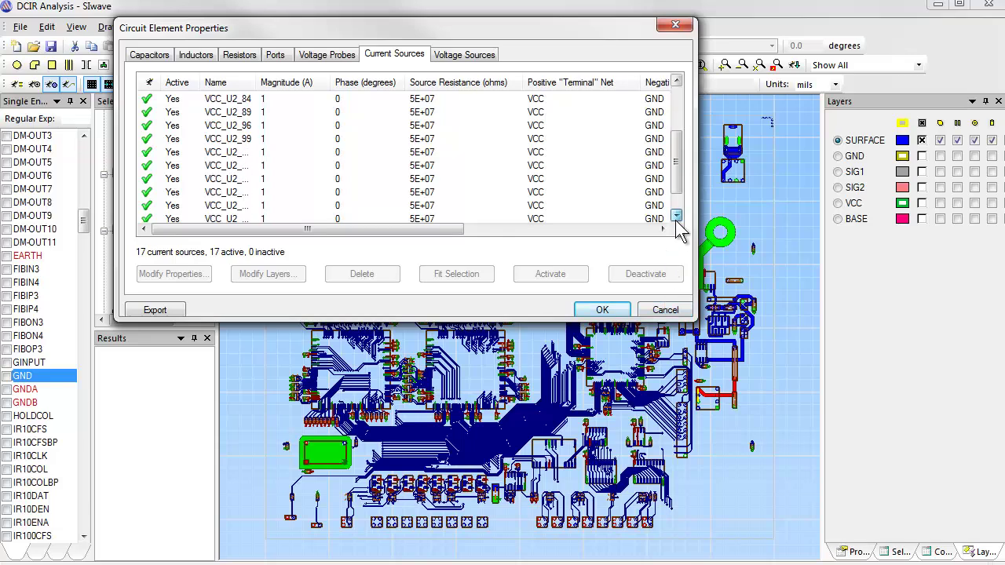
Step: Close the circuit element properties and switch display units to mm
{"action": "left_click", "coordinate": [664, 310]}
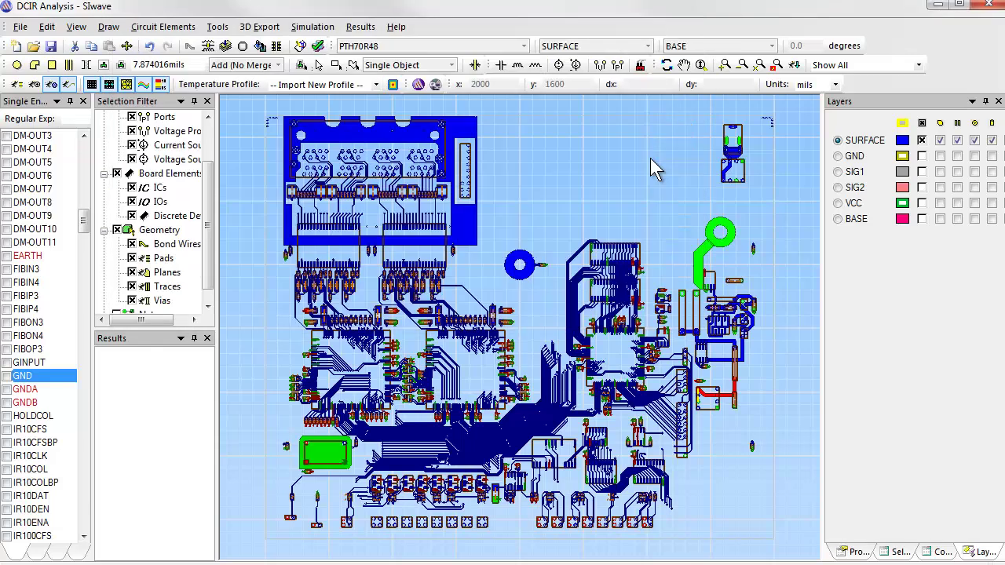
{"action": "left_click", "coordinate": [837, 86]}
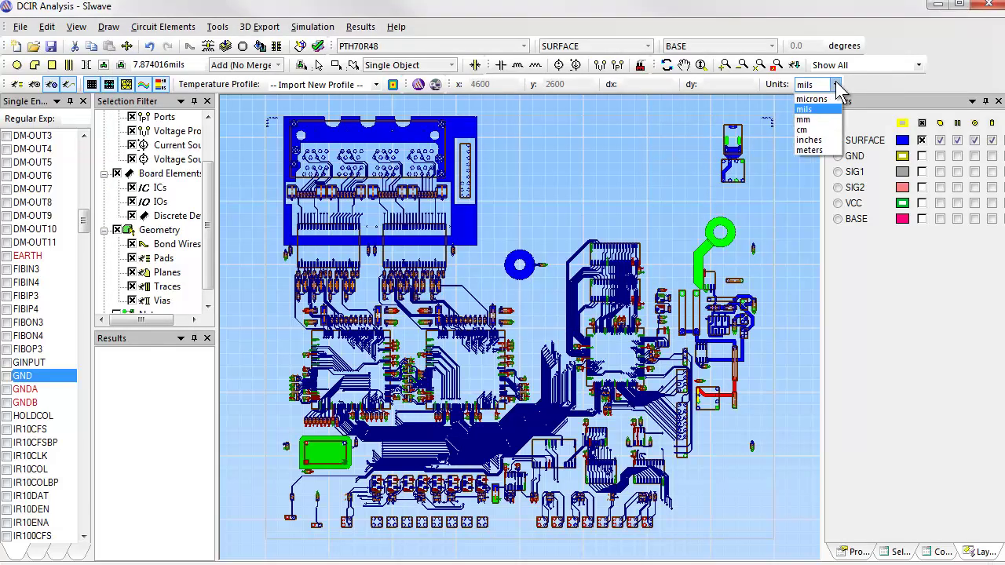
{"action": "left_click", "coordinate": [823, 130]}
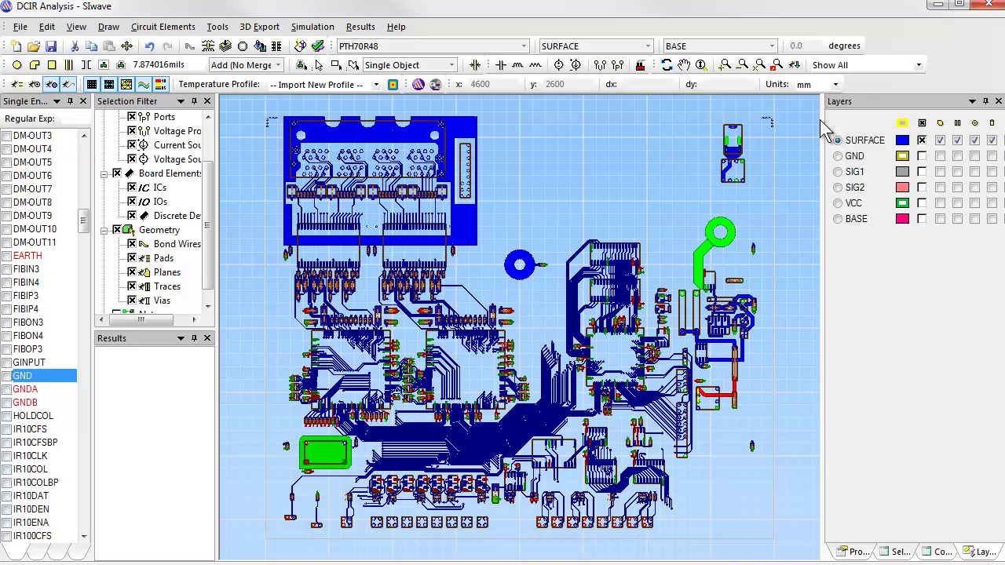
Step: Create a DC current/voltage simulation with Mesh Vias and adaptive mesh refinement enabled
{"action": "left_click", "coordinate": [317, 29]}
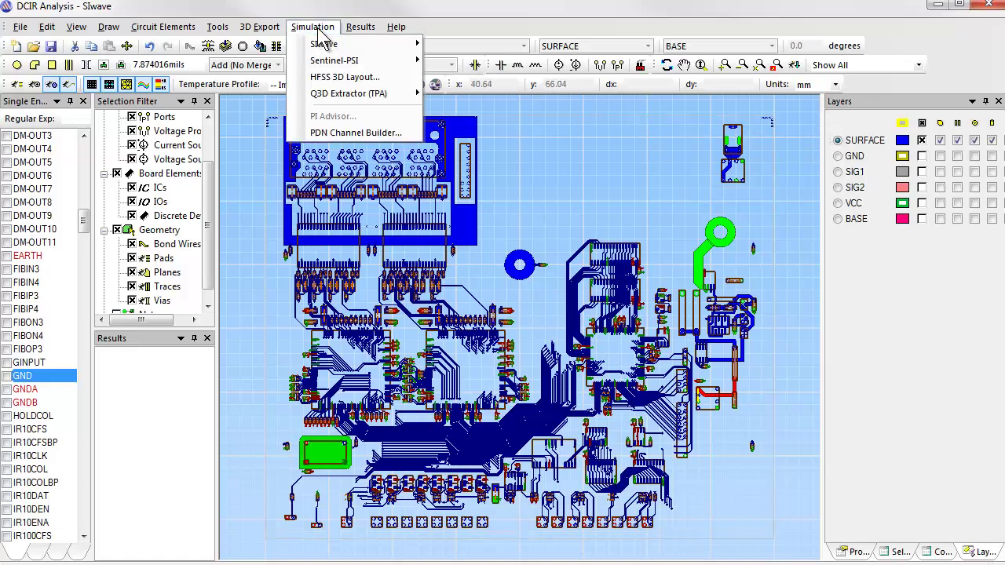
{"action": "mouse_move", "coordinate": [324, 44]}
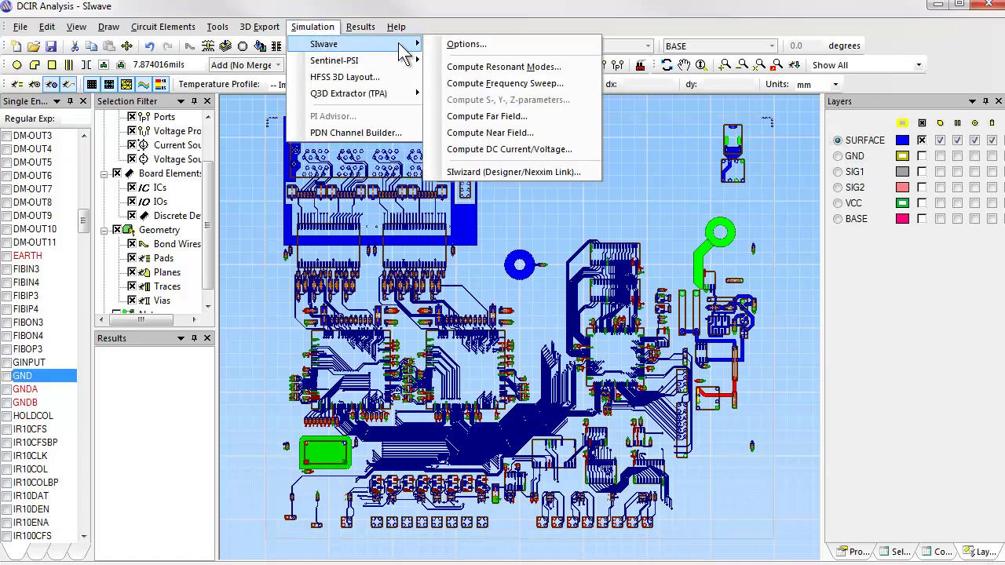
{"action": "left_click", "coordinate": [510, 151]}
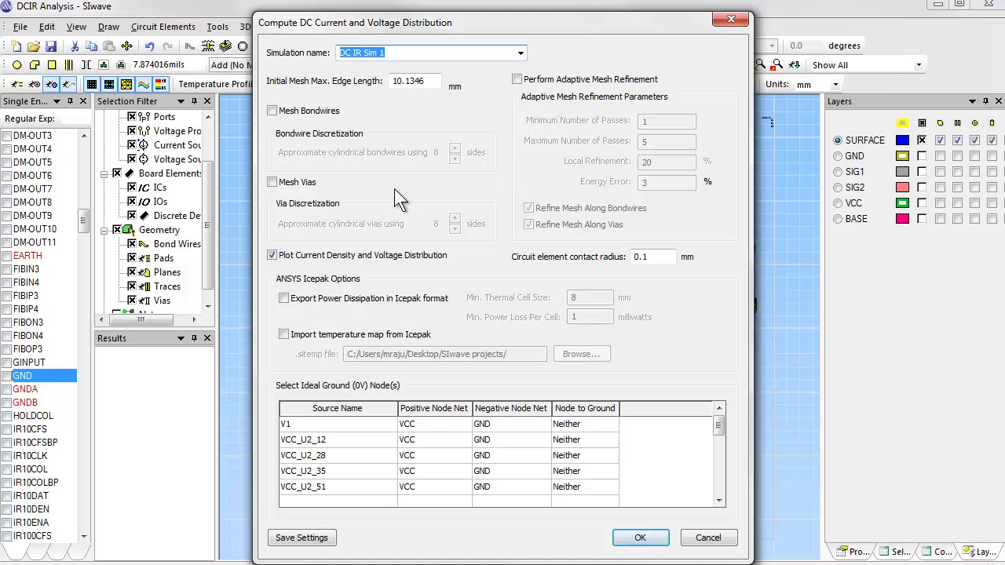
{"action": "left_click", "coordinate": [271, 183]}
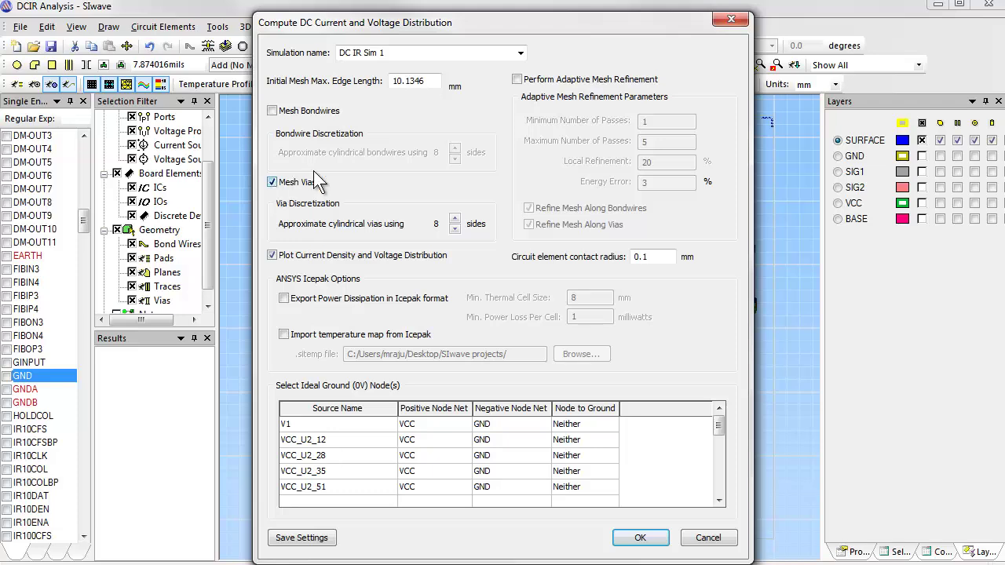
{"action": "left_click", "coordinate": [517, 80]}
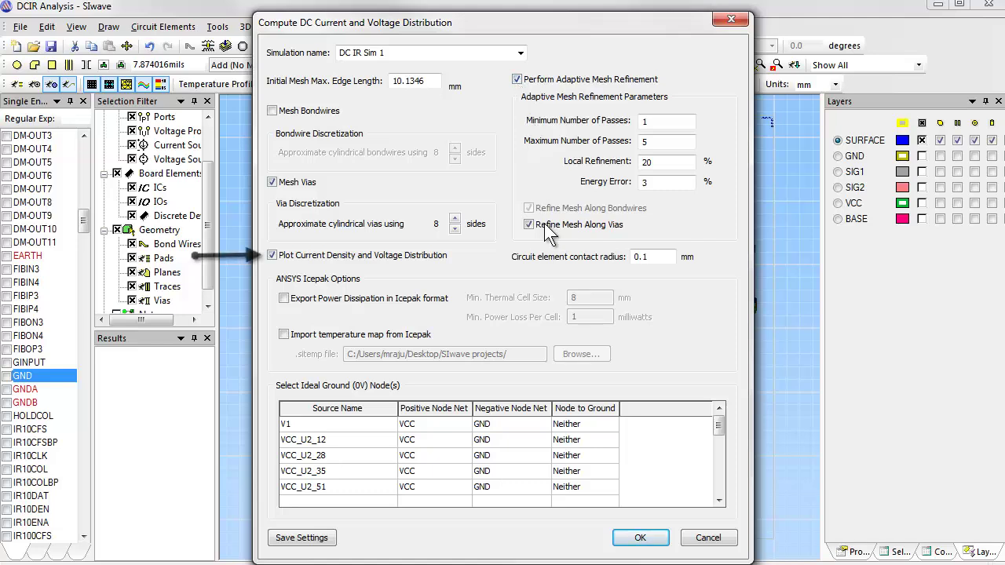
Step: Set V1's Node to Ground option to Negative
{"action": "left_click", "coordinate": [610, 424]}
{"action": "left_click", "coordinate": [610, 425]}
{"action": "left_click", "coordinate": [610, 425]}
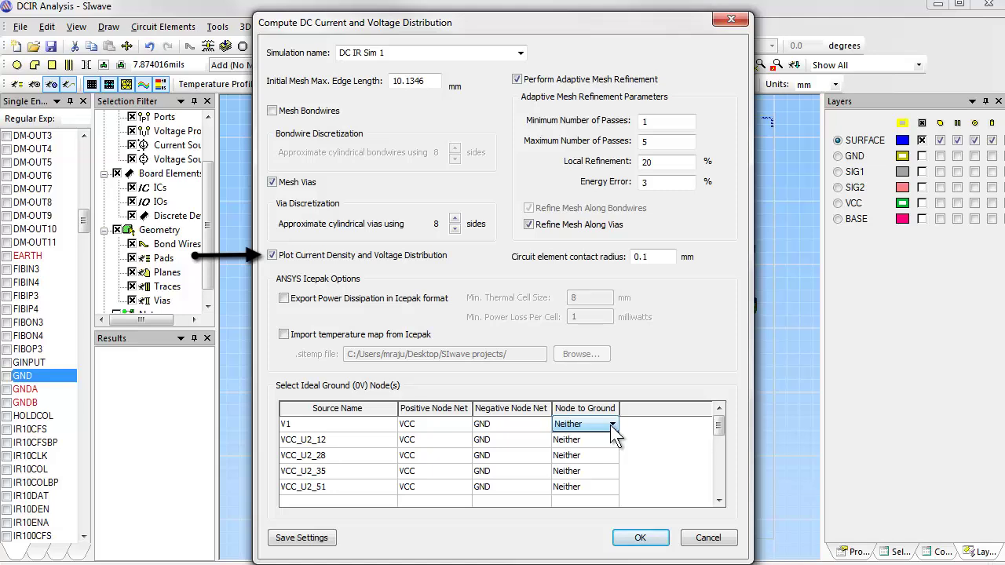
{"action": "left_click", "coordinate": [612, 424]}
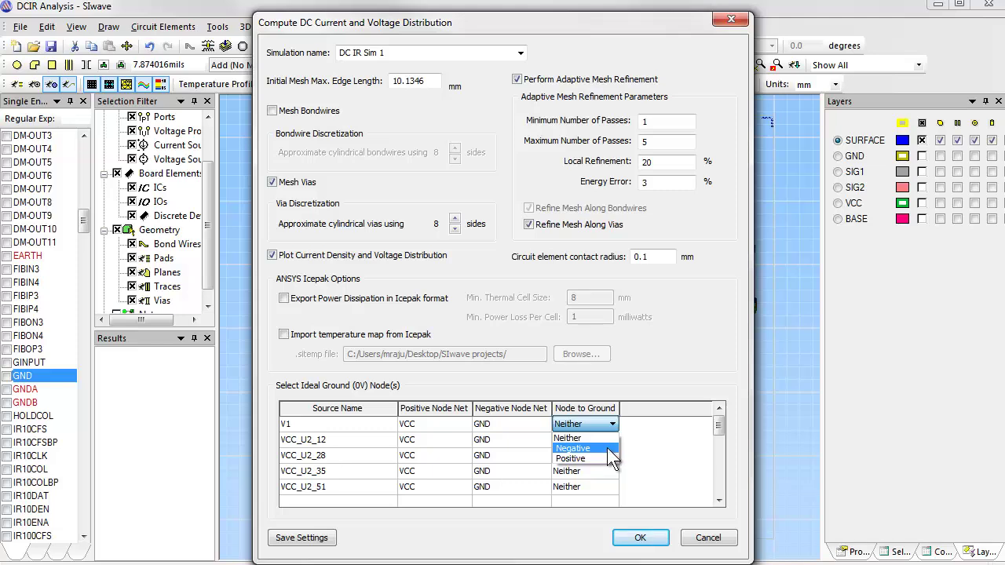
{"action": "left_click", "coordinate": [611, 460]}
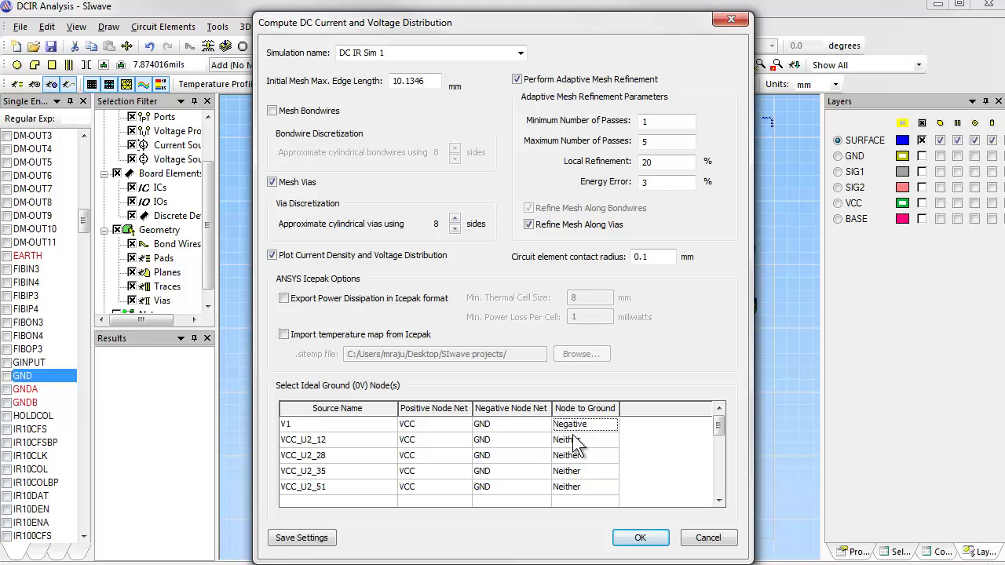
Step: Export Icepak power dissipation with 3 mm minimum cell size and 0.05 mW minimum loss, then run
{"action": "left_click", "coordinate": [283, 298]}
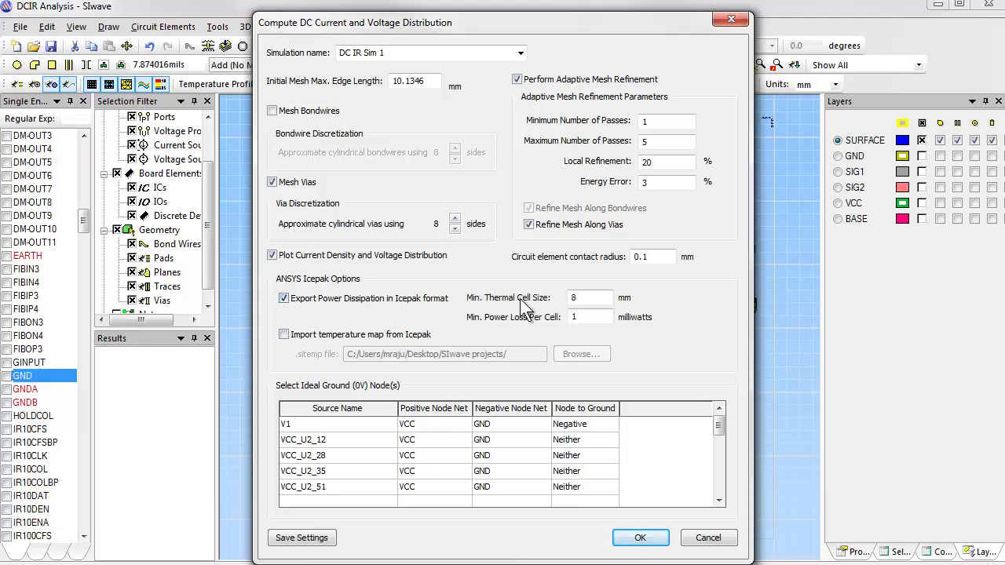
{"action": "double_click", "coordinate": [570, 293]}
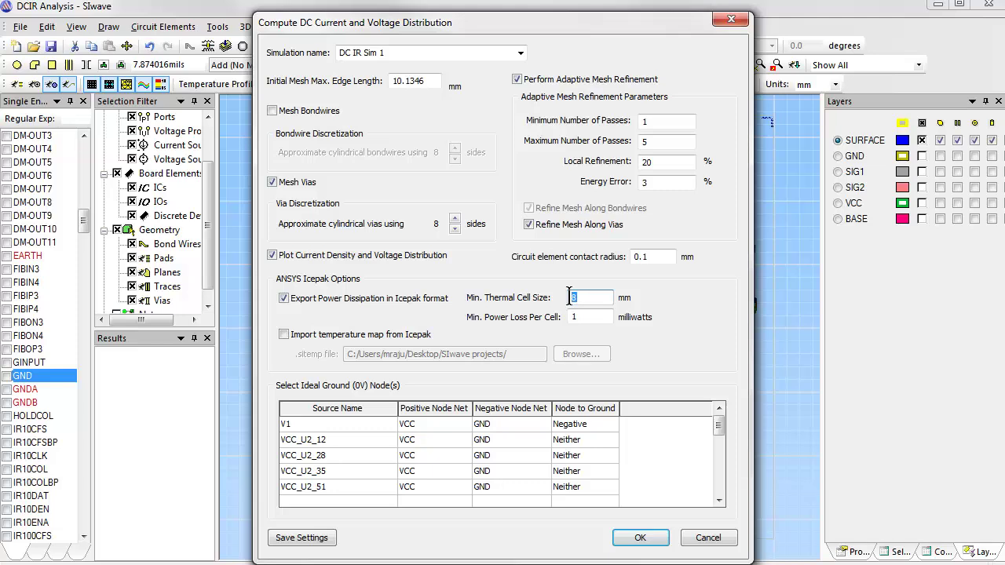
{"action": "type", "text": "3"}
{"action": "double_click", "coordinate": [570, 316]}
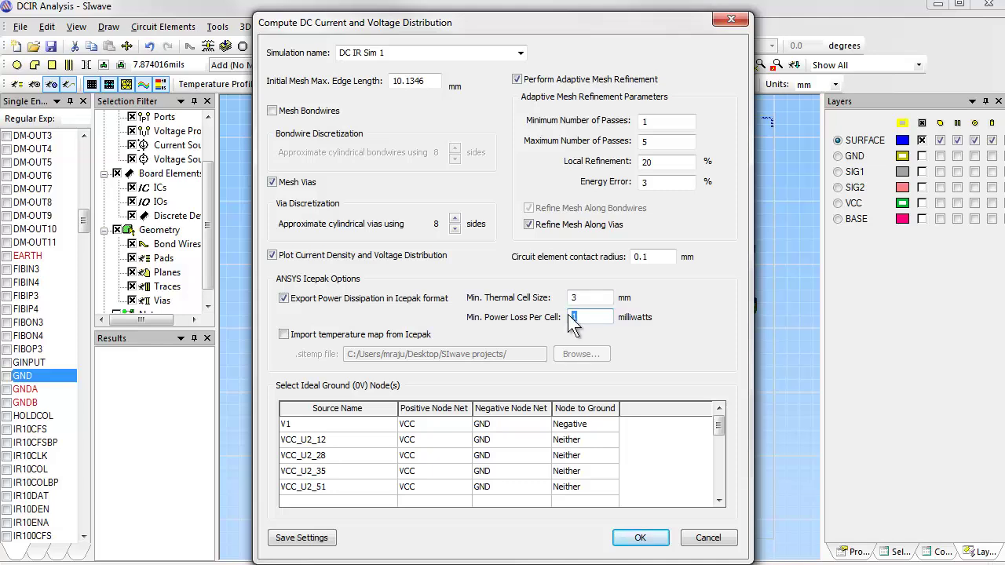
{"action": "type", "text": "0.05"}
{"action": "left_click", "coordinate": [640, 538]}
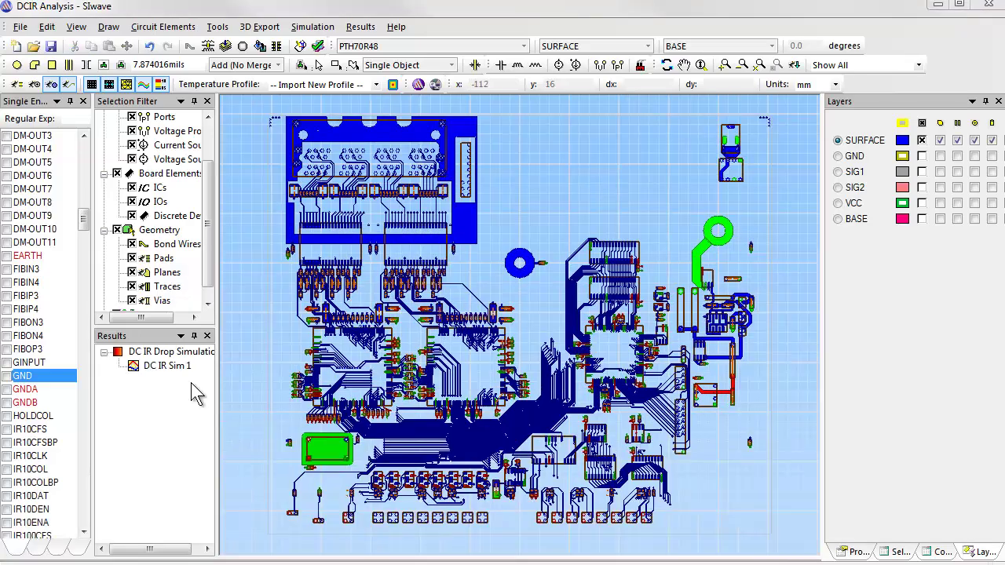
Step: Open the DC IR Sim 1 results to plot VCC voltage
{"action": "double_click", "coordinate": [179, 367]}
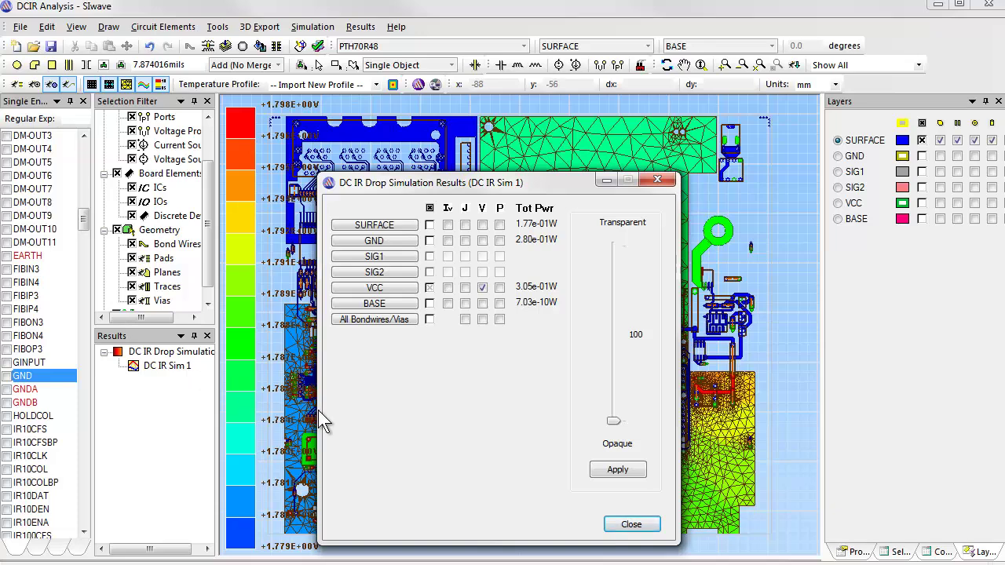
Step: Close the results window and turn off Display Mesh on the voltage plot
{"action": "left_click", "coordinate": [631, 524]}
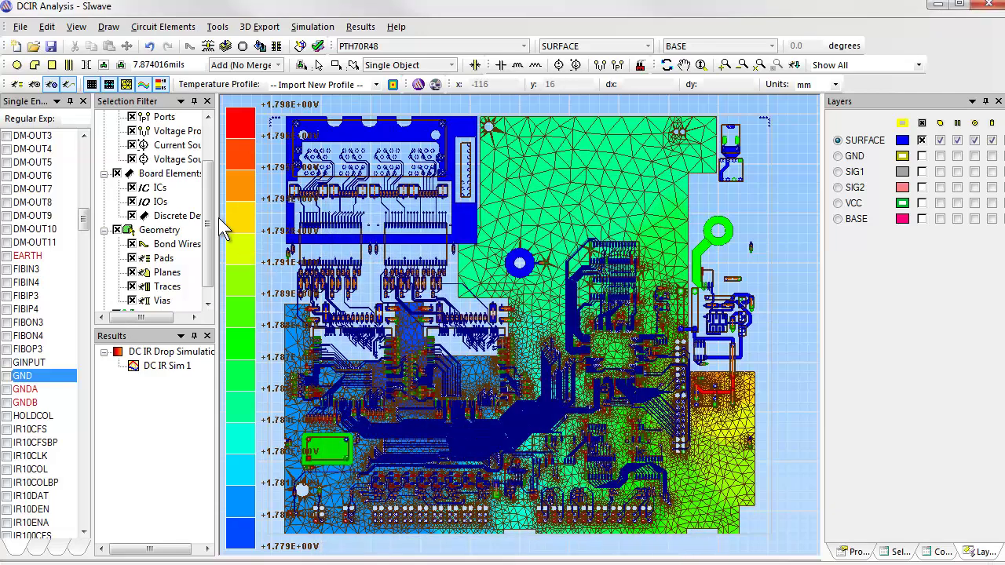
{"action": "left_click", "coordinate": [77, 26]}
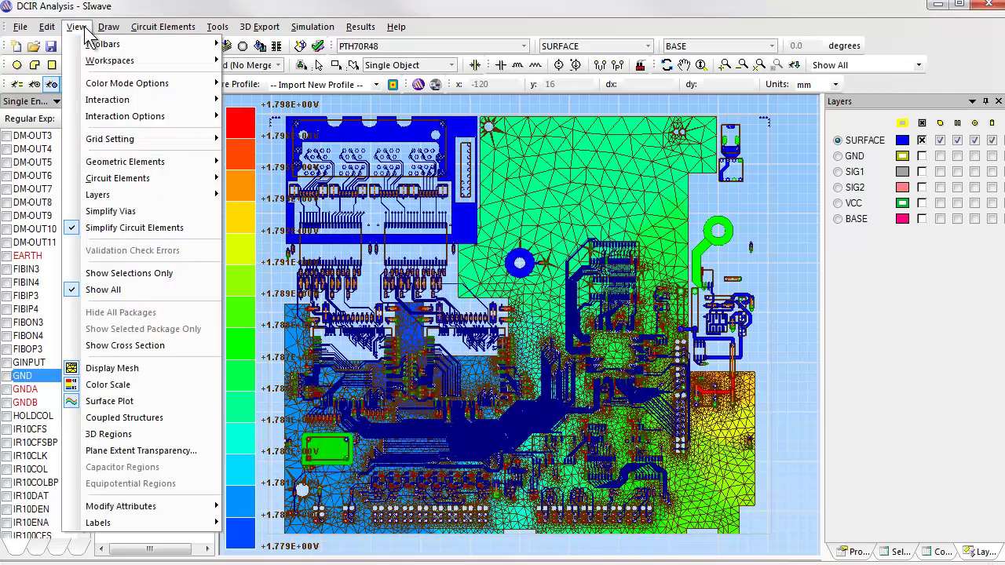
{"action": "left_click", "coordinate": [115, 368]}
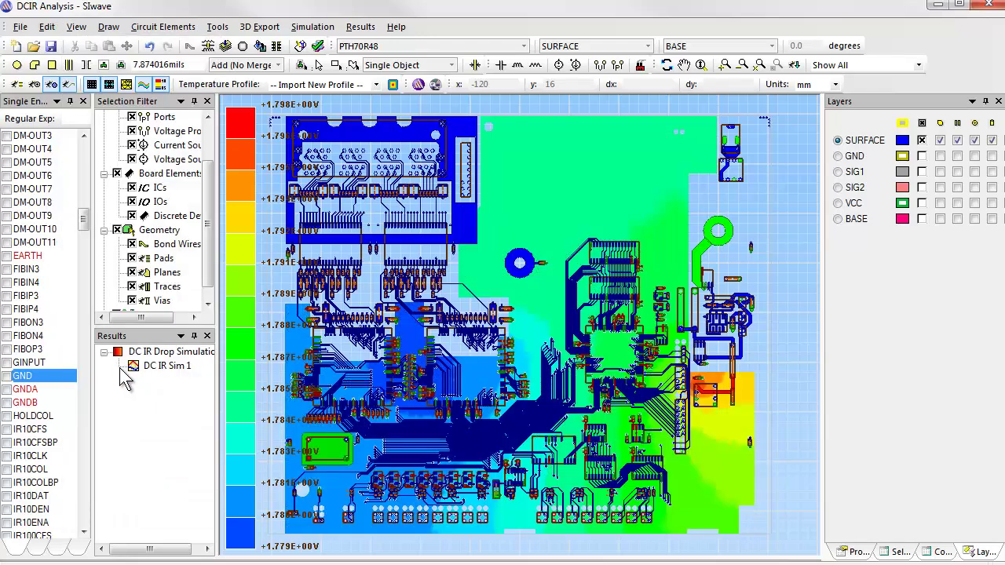
Step: Read voltages across the board and open the Edit Color Scale dialog
{"action": "mouse_move", "coordinate": [298, 411]}
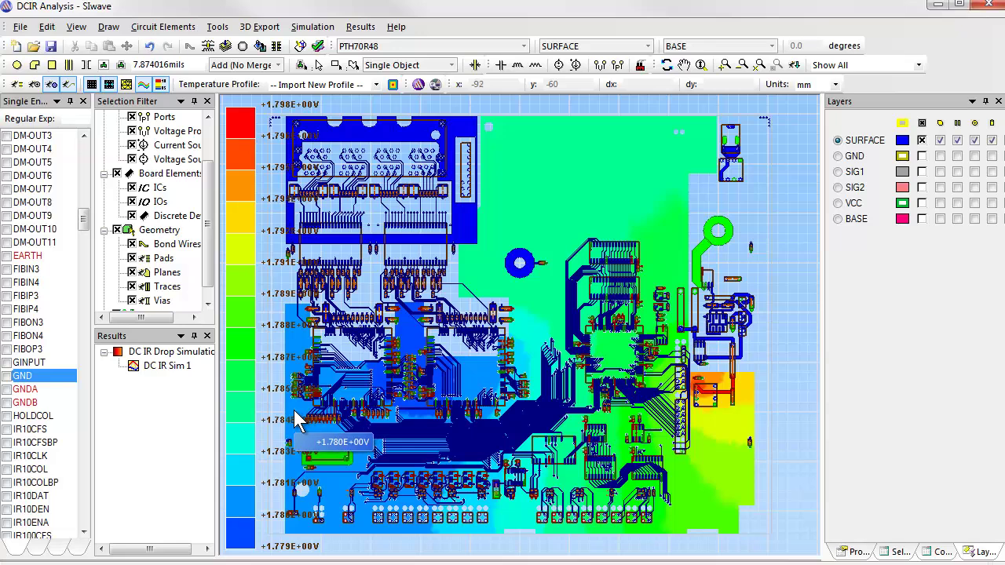
{"action": "mouse_move", "coordinate": [701, 400]}
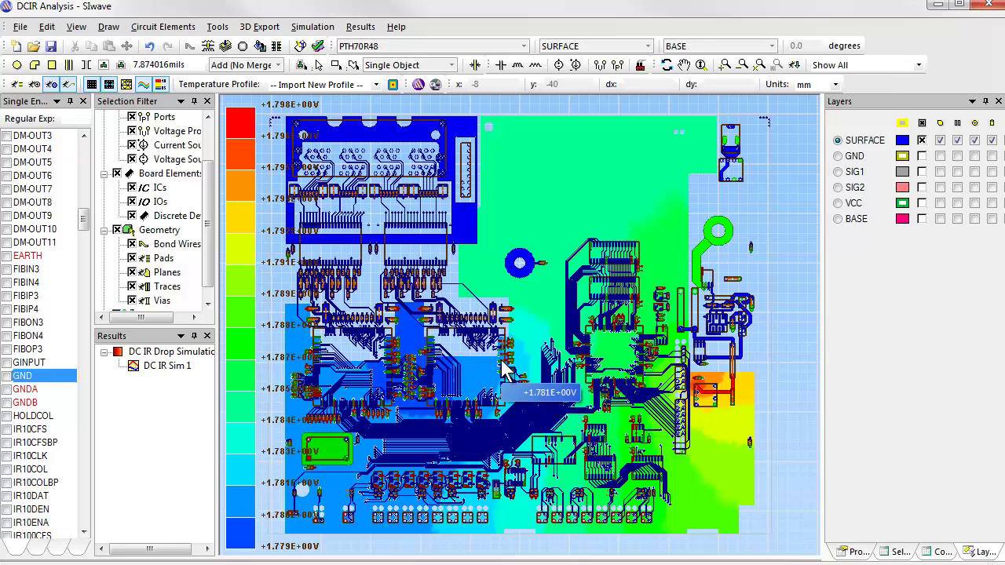
{"action": "double_click", "coordinate": [251, 275]}
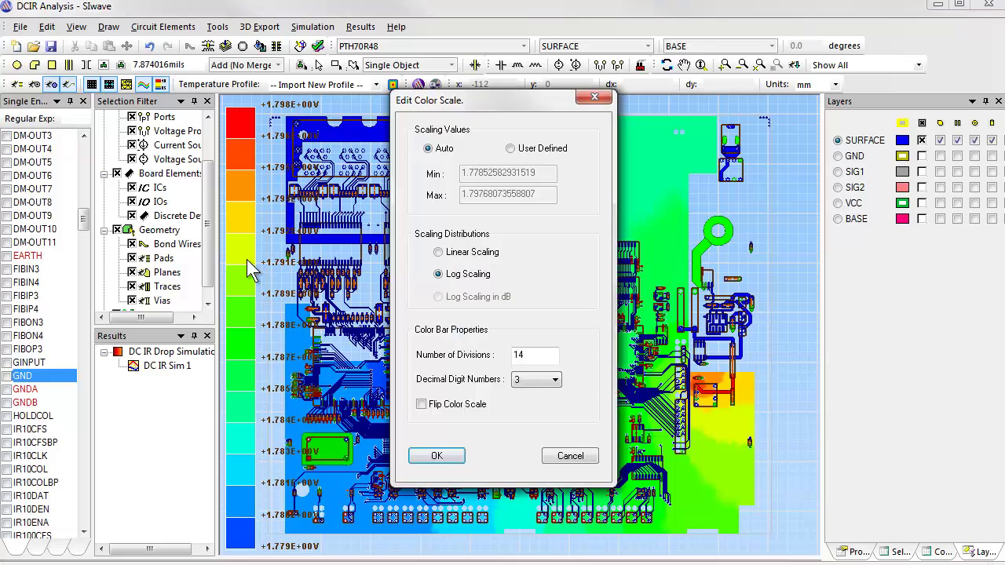
Step: Set a User Defined linear colour scale with minimum 1.71 and maximum 1.8 V
{"action": "left_click", "coordinate": [510, 148]}
{"action": "double_click", "coordinate": [534, 173]}
{"action": "type", "text": "1.71"}
{"action": "double_click", "coordinate": [538, 194]}
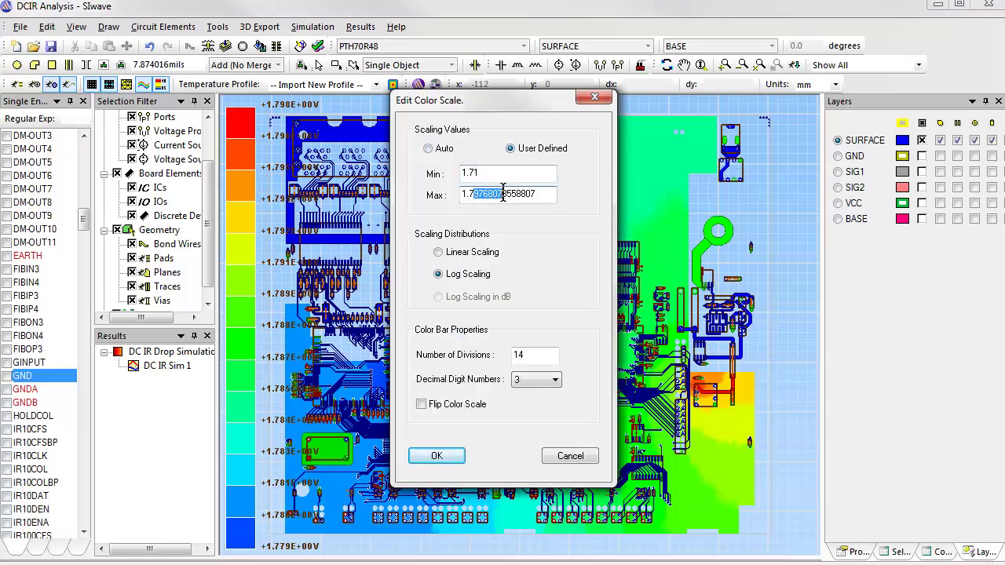
{"action": "type", "text": "1.8"}
{"action": "left_click", "coordinate": [439, 254]}
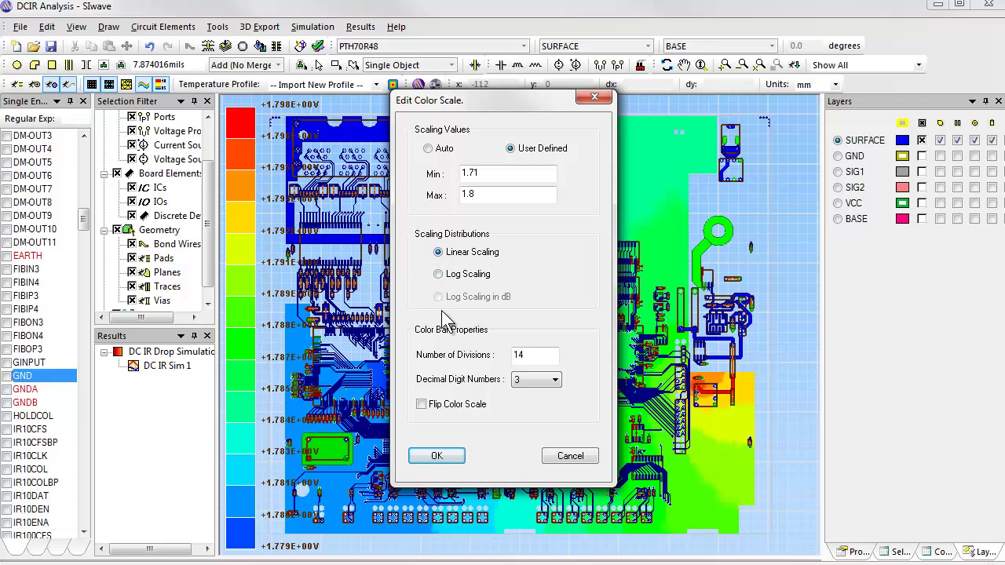
{"action": "left_click", "coordinate": [436, 456]}
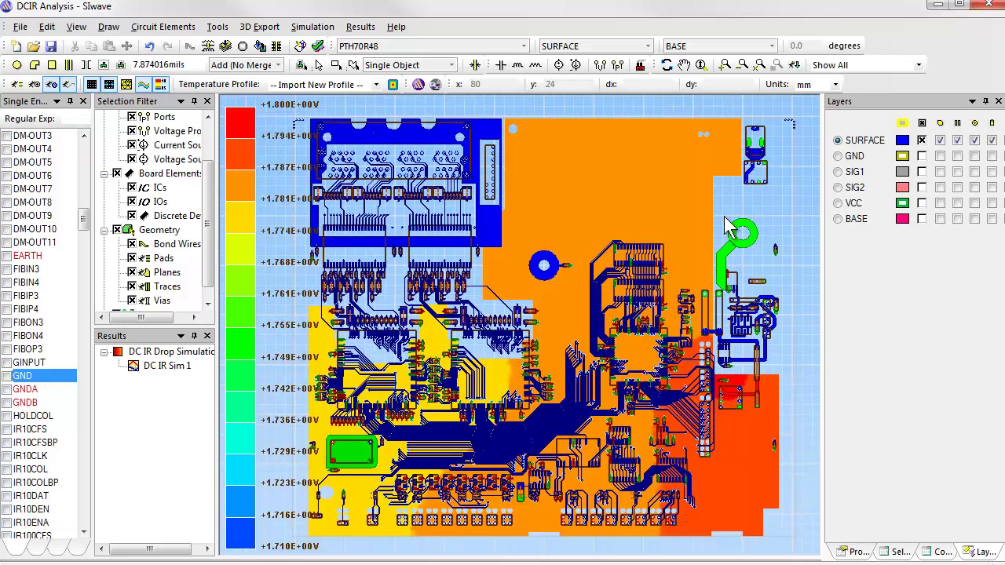
Step: In DC IR Sim 1 results, tick J and untick V for the VCC layer
{"action": "double_click", "coordinate": [179, 373]}
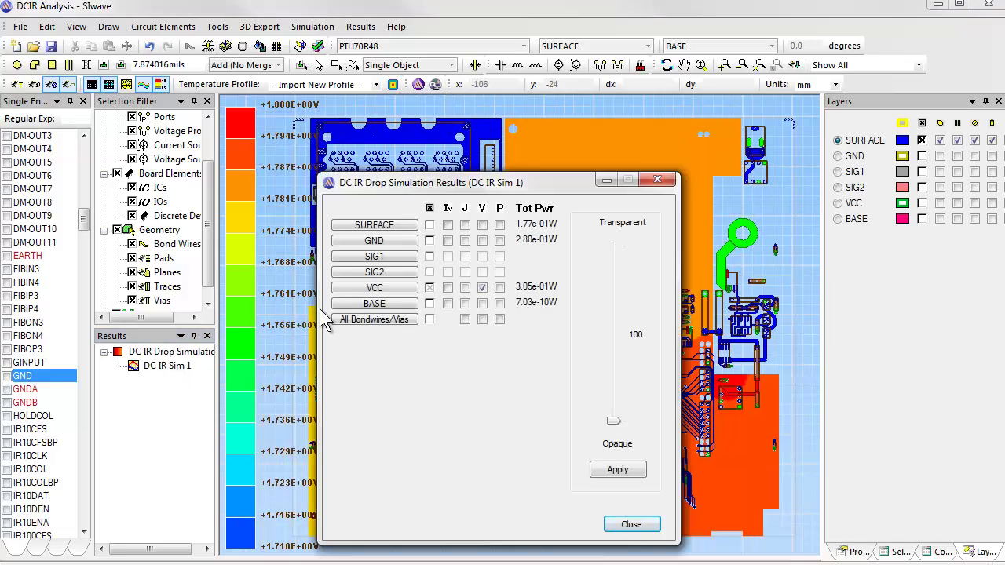
{"action": "left_click", "coordinate": [464, 288]}
{"action": "left_click", "coordinate": [465, 289]}
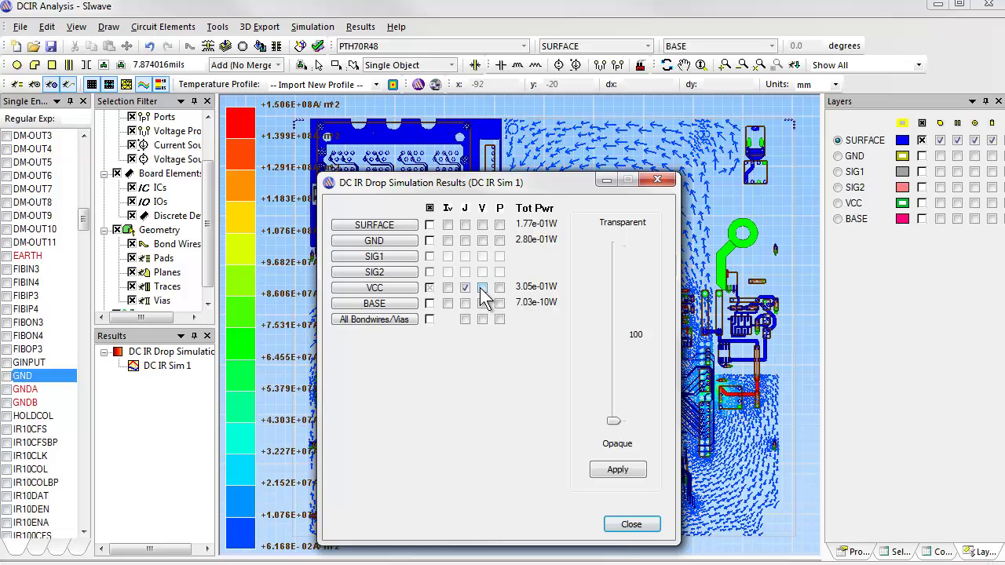
{"action": "left_click", "coordinate": [624, 528]}
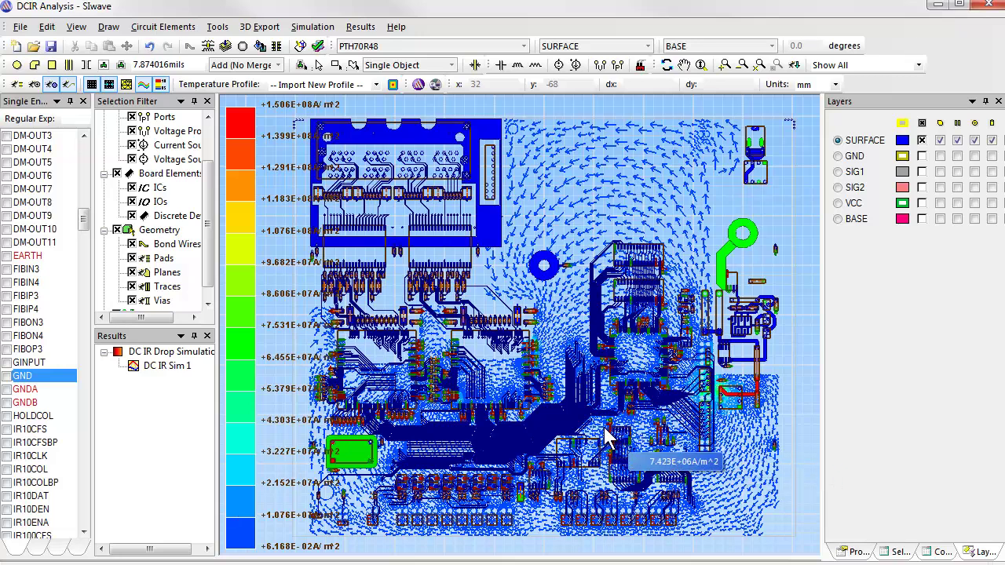
Step: Change the current-density colour scale to Log Scaling
{"action": "double_click", "coordinate": [247, 341]}
{"action": "left_click", "coordinate": [439, 276]}
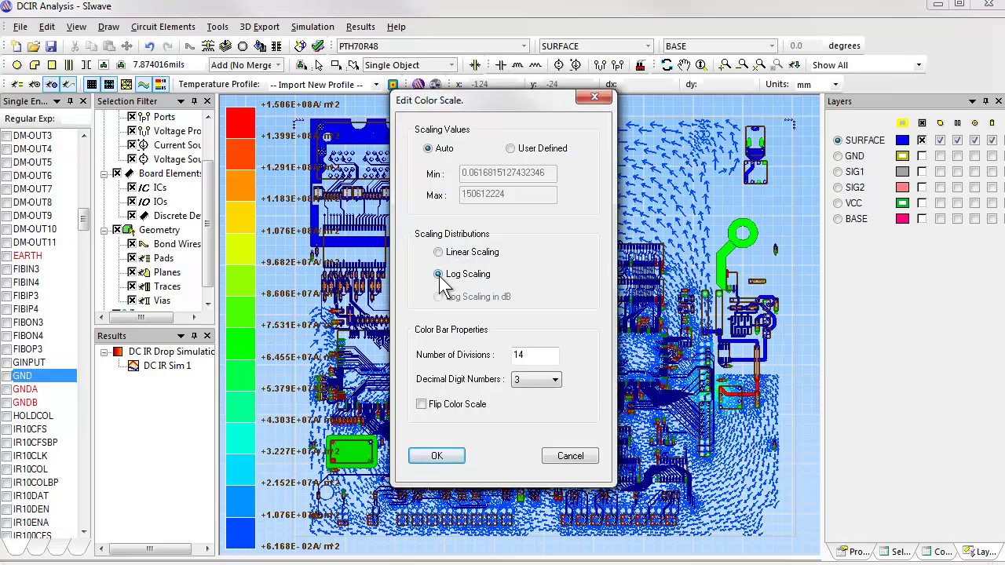
{"action": "left_click", "coordinate": [440, 455]}
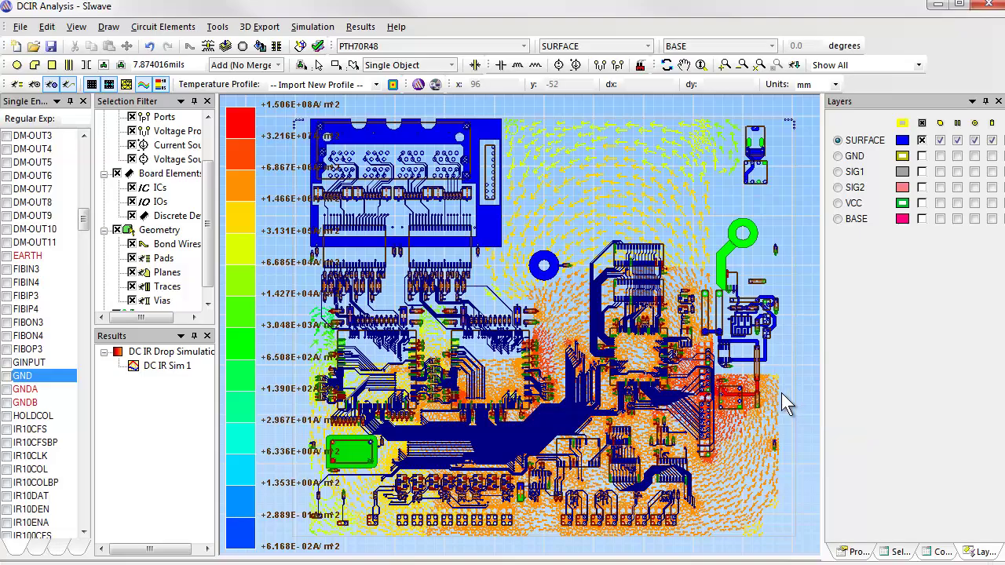
Step: Zoom around the board to read current-density values at the hotspots
{"action": "mouse_move", "coordinate": [776, 391]}
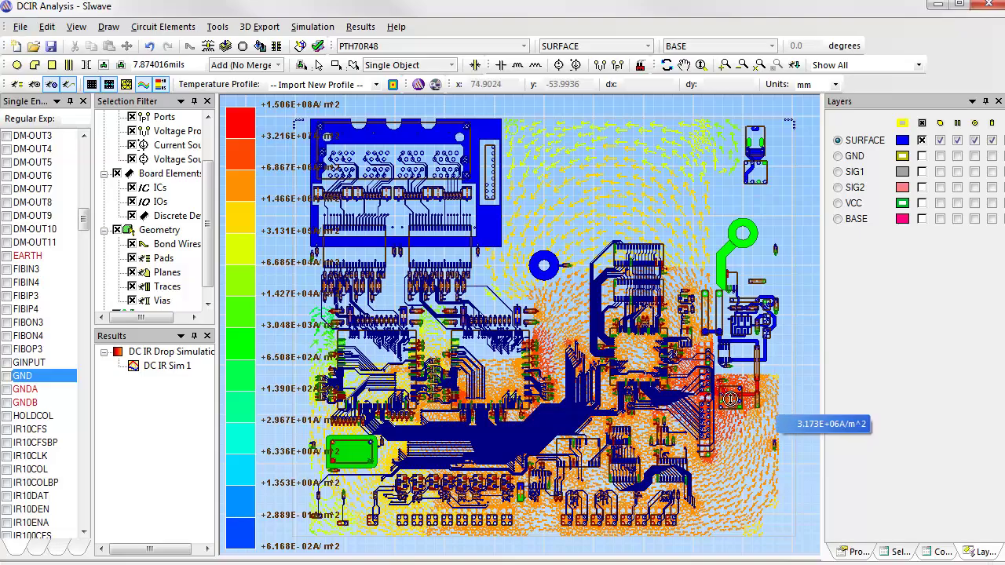
{"action": "scroll", "coordinate": [730, 397], "scroll_direction": "up", "scroll_amount": 5}
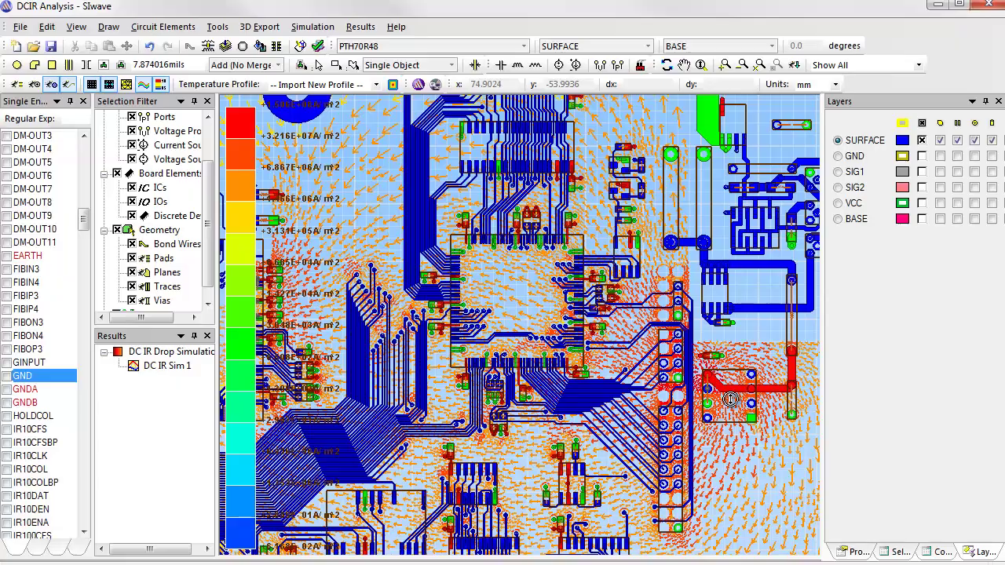
{"action": "scroll", "coordinate": [730, 399], "scroll_direction": "up", "scroll_amount": 3}
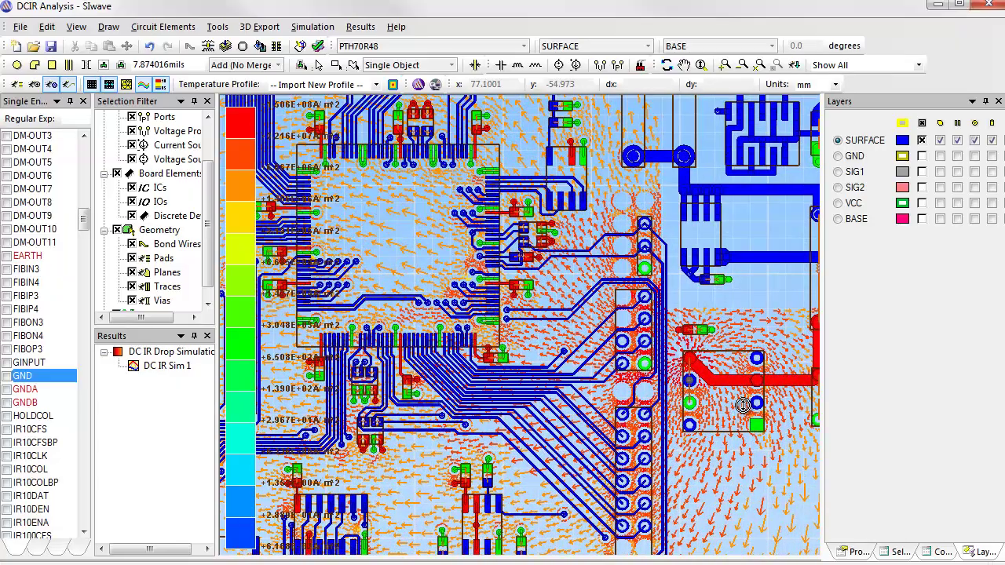
{"action": "scroll", "coordinate": [743, 405], "scroll_direction": "down", "scroll_amount": 6}
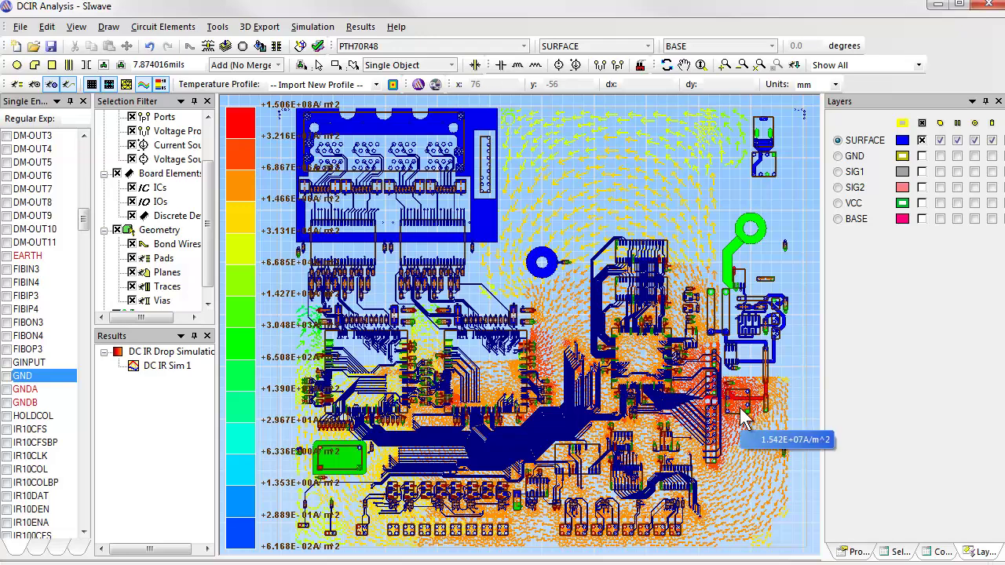
{"action": "mouse_move", "coordinate": [540, 405]}
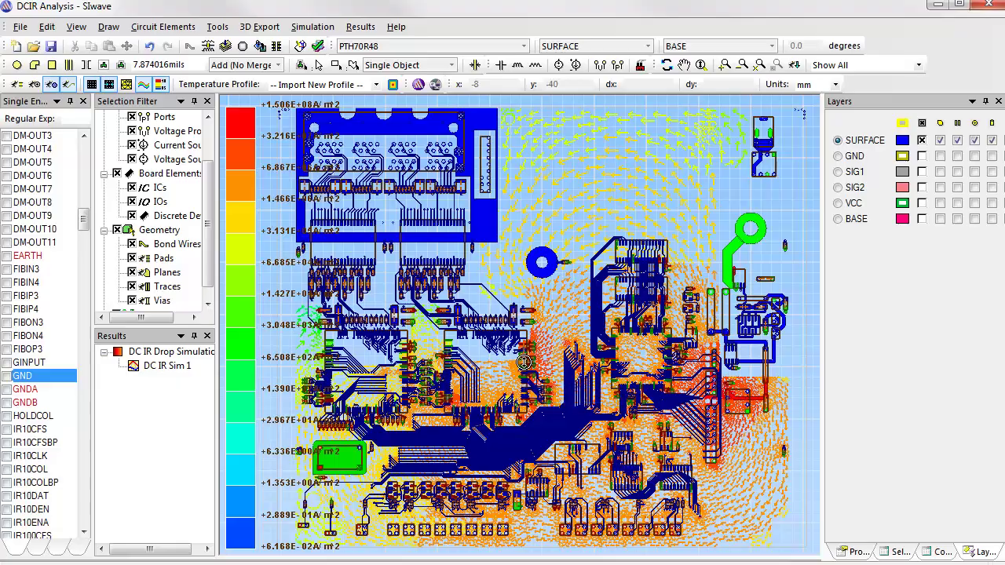
{"action": "scroll", "coordinate": [525, 369], "scroll_direction": "up", "scroll_amount": 4}
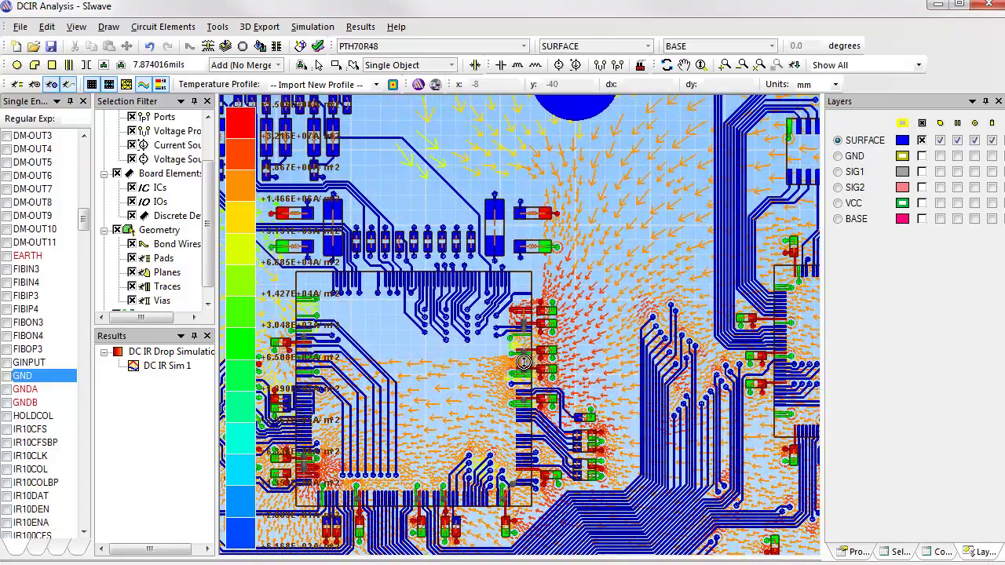
{"action": "scroll", "coordinate": [523, 362], "scroll_direction": "down", "scroll_amount": 5}
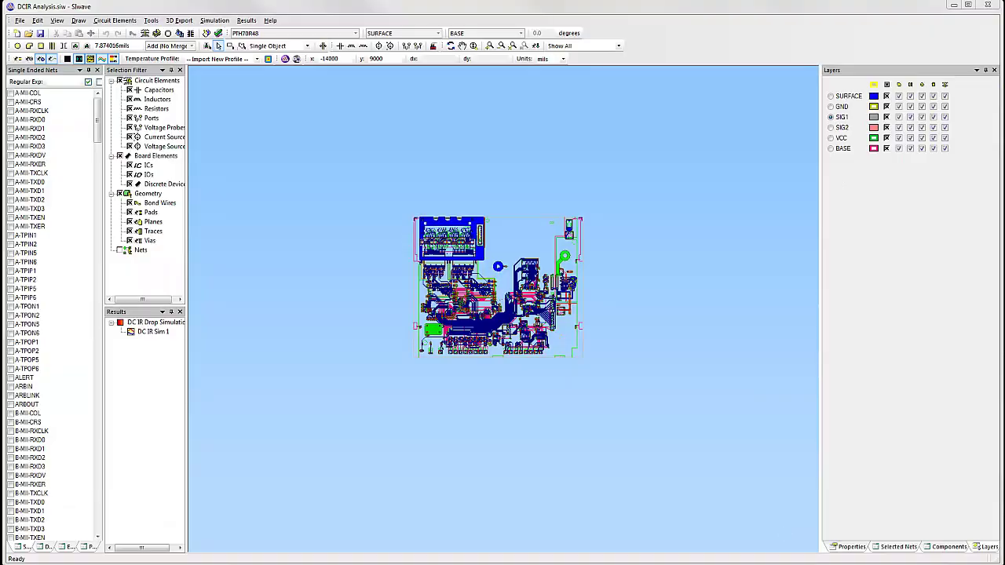
Step: Zoom onto the red bottleneck trace, then fit the whole board back into view
{"action": "key", "text": "ctrl+d"}
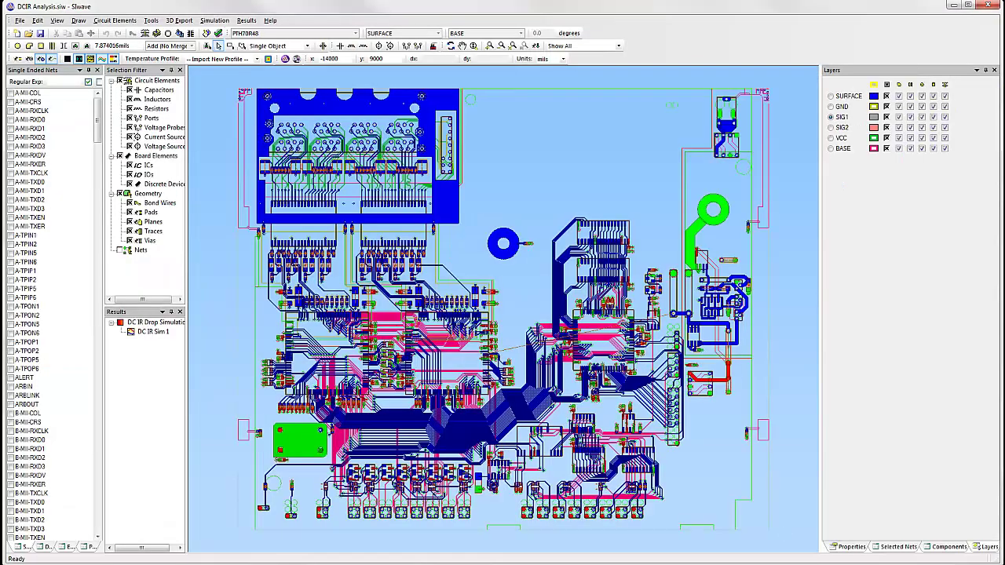
{"action": "scroll", "coordinate": [722, 439], "scroll_direction": "up", "scroll_amount": 1}
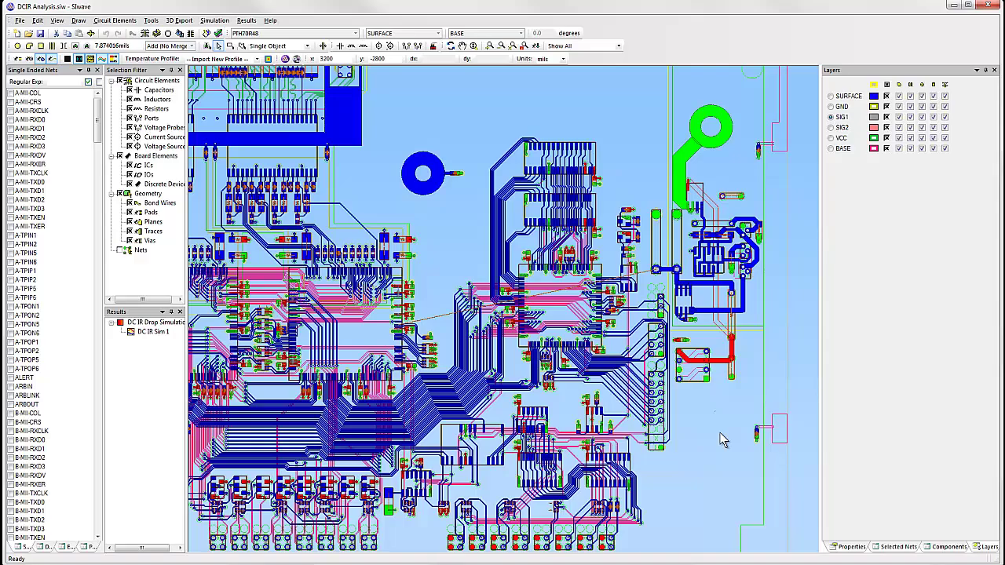
{"action": "scroll", "coordinate": [722, 439], "scroll_direction": "up", "scroll_amount": 4}
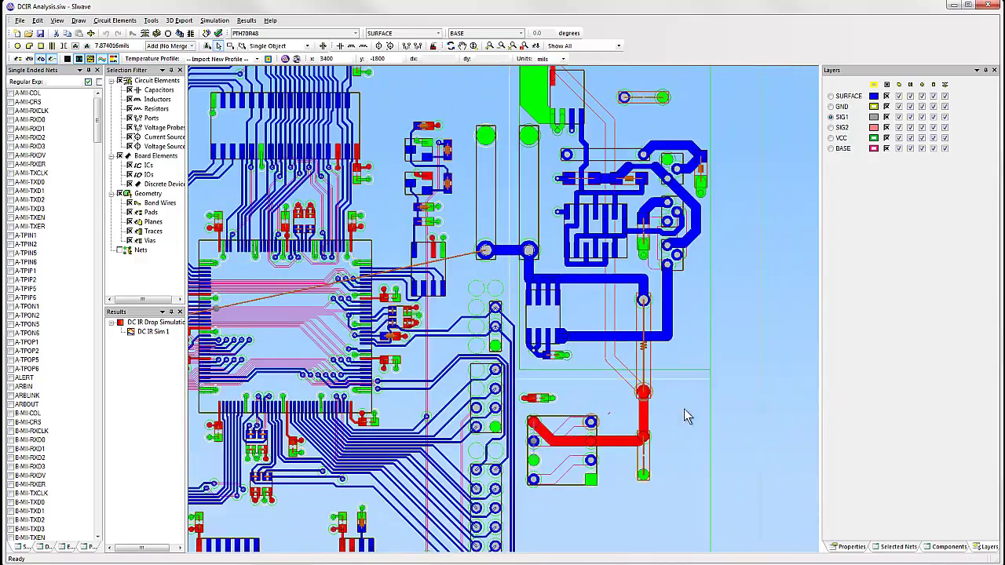
{"action": "key", "text": "ctrl+d"}
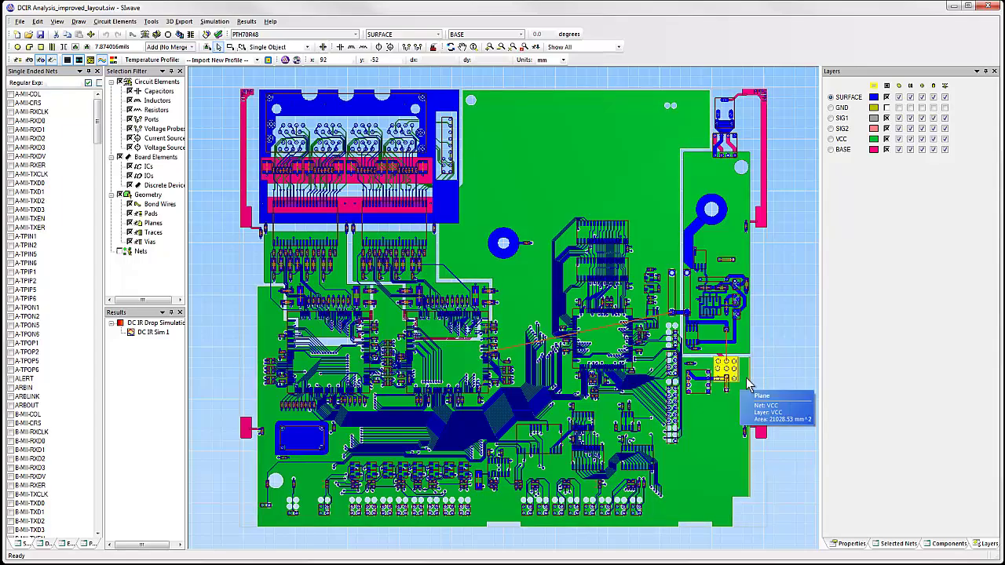
Step: Zoom to the improved layout's VCC pad and toggle SURFACE visibility to reveal the vias
{"action": "scroll", "coordinate": [745, 383], "scroll_direction": "up", "scroll_amount": 10}
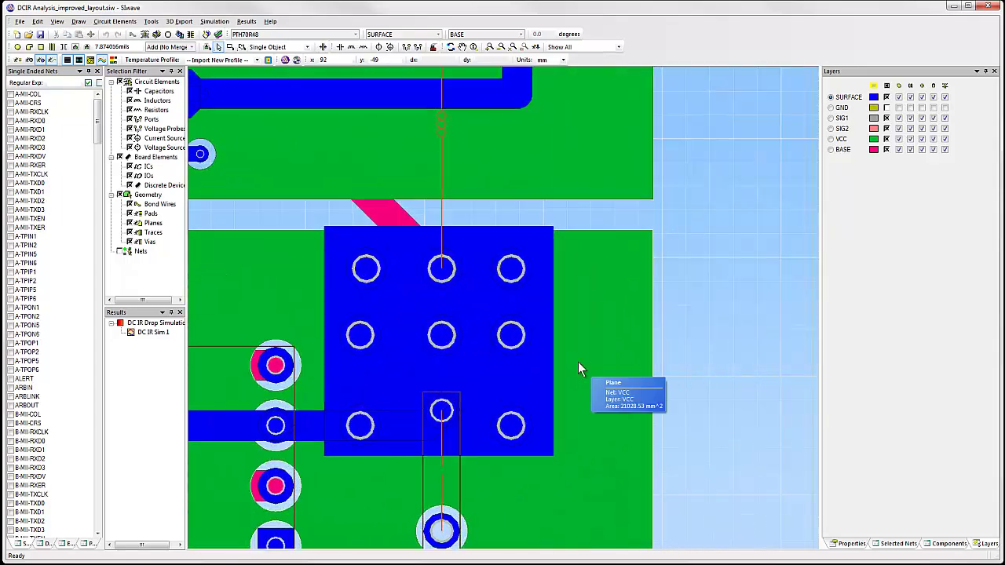
{"action": "left_click", "coordinate": [899, 98]}
{"action": "left_click", "coordinate": [899, 98]}
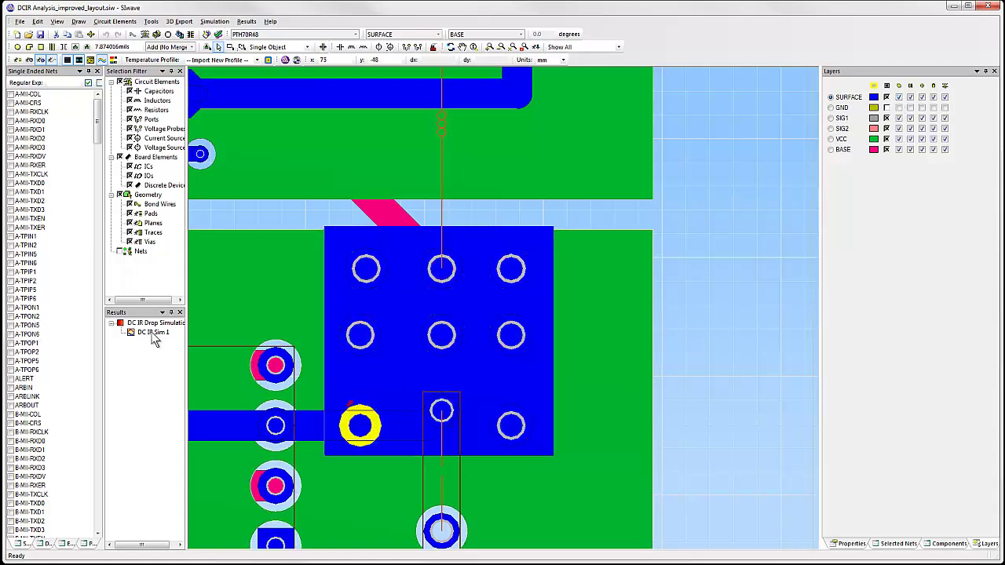
{"action": "scroll", "coordinate": [685, 366], "scroll_direction": "down", "scroll_amount": 5}
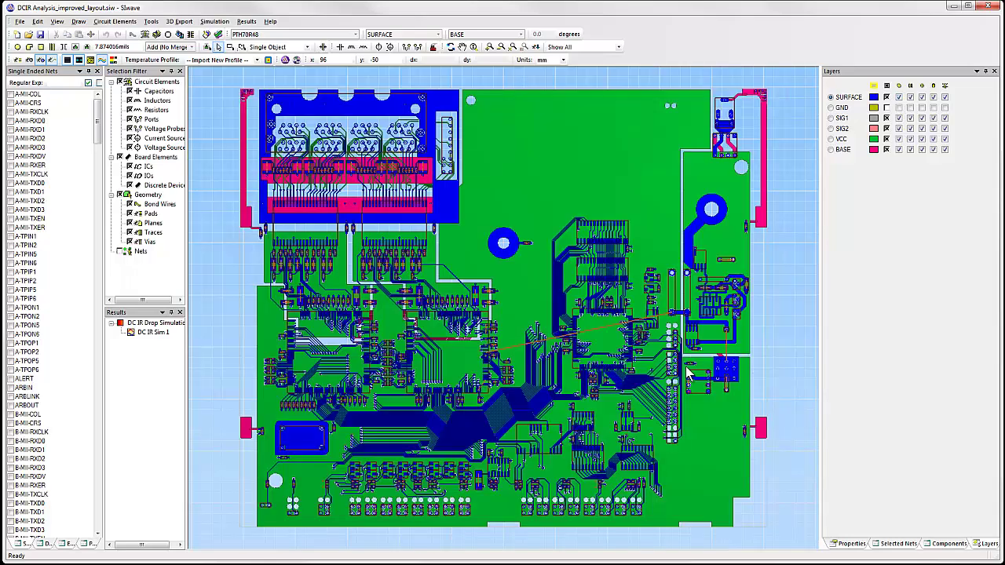
Step: Tick the SURFACE and GND result rows in DC IR Sim 1 and zoom onto the VCC pad
{"action": "double_click", "coordinate": [153, 332]}
{"action": "left_click", "coordinate": [198, 33]}
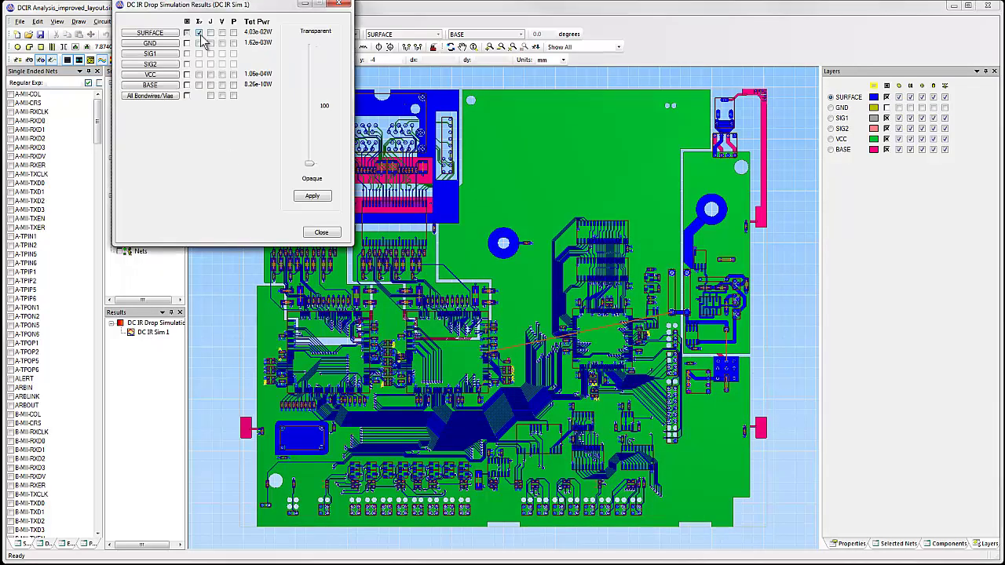
{"action": "left_click", "coordinate": [187, 33]}
{"action": "left_click", "coordinate": [186, 42]}
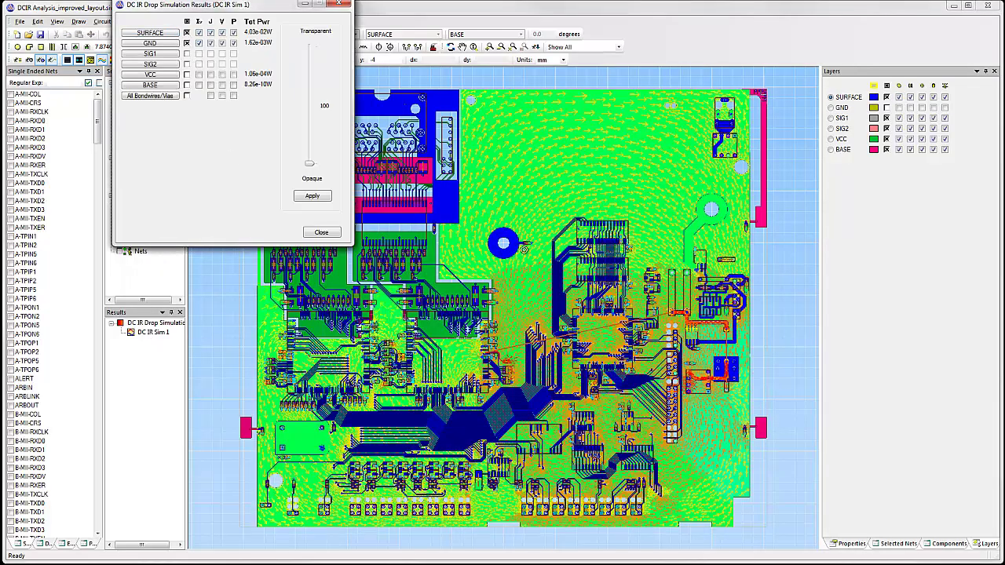
{"action": "scroll", "coordinate": [739, 395], "scroll_direction": "up", "scroll_amount": 5}
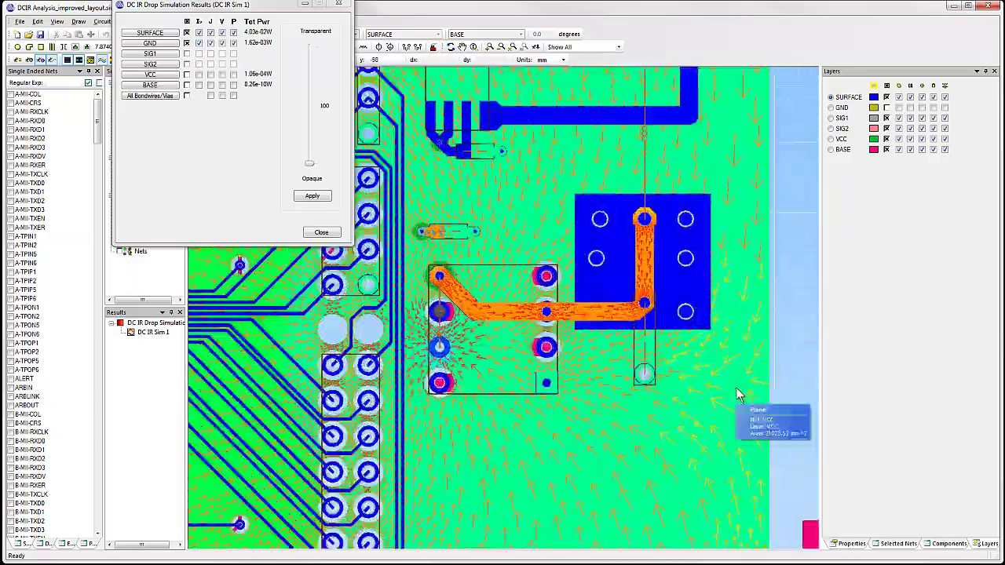
{"action": "scroll", "coordinate": [739, 395], "scroll_direction": "down", "scroll_amount": 3}
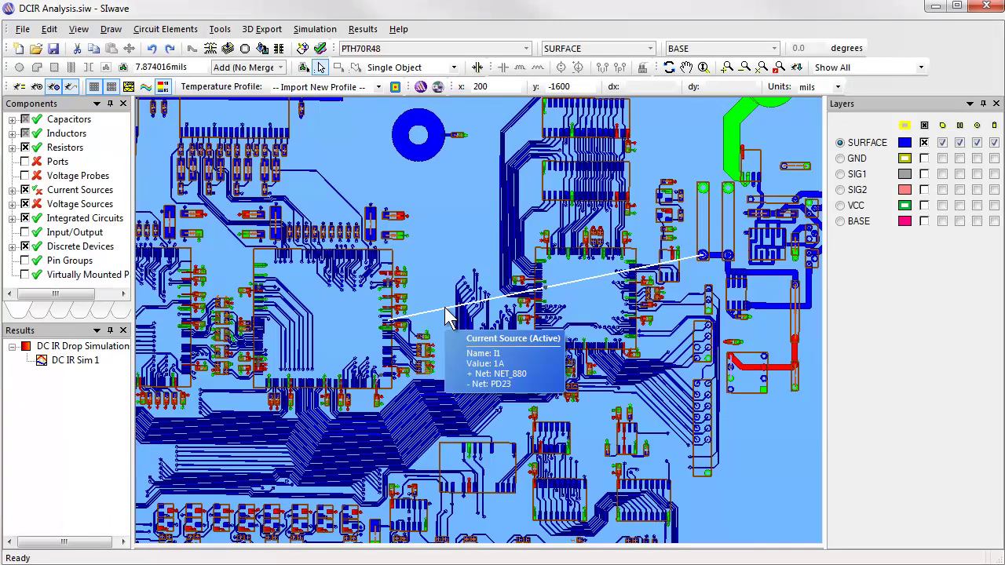
{"action": "right_click", "coordinate": [82, 372]}
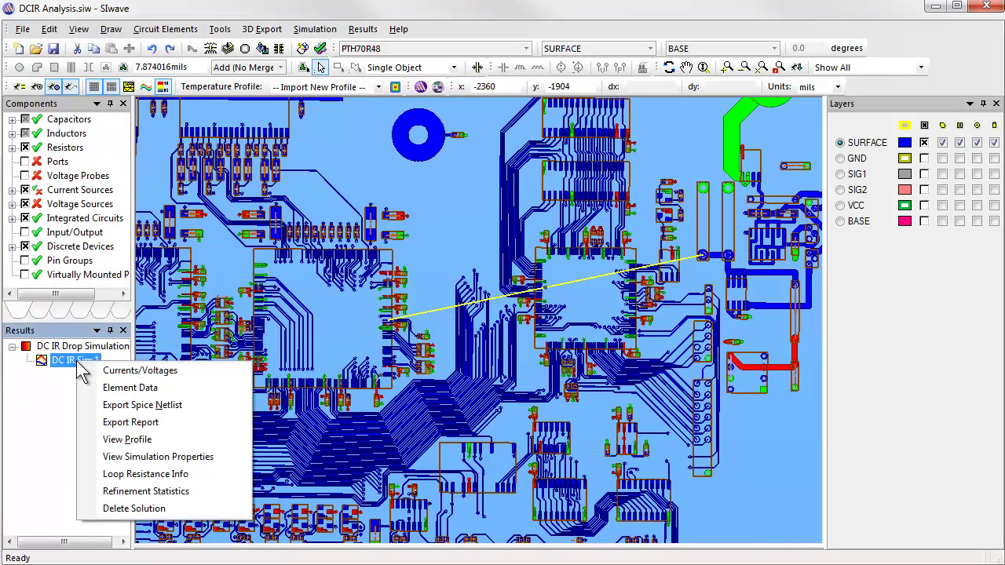
{"action": "left_click", "coordinate": [139, 475]}
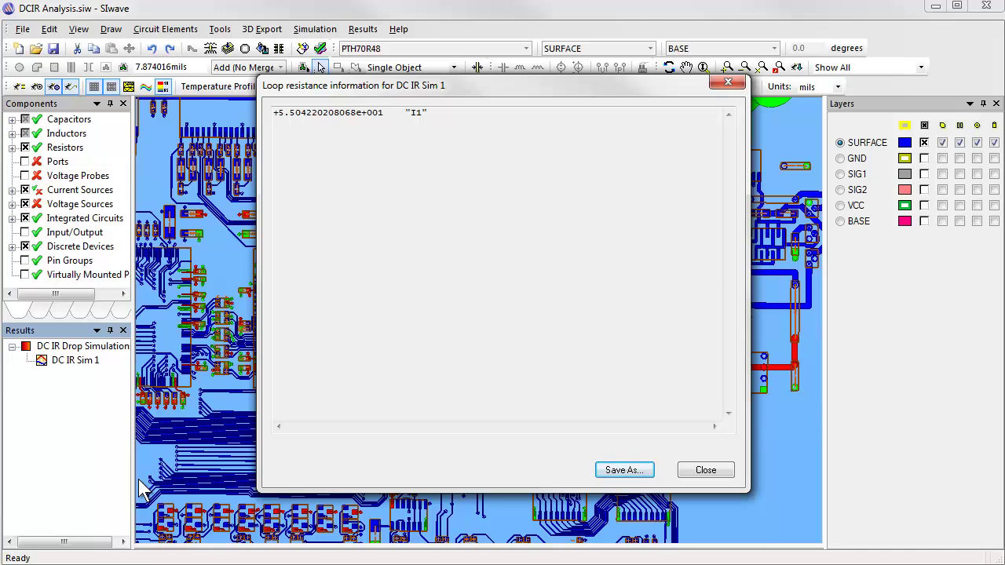
{"action": "left_click", "coordinate": [705, 470]}
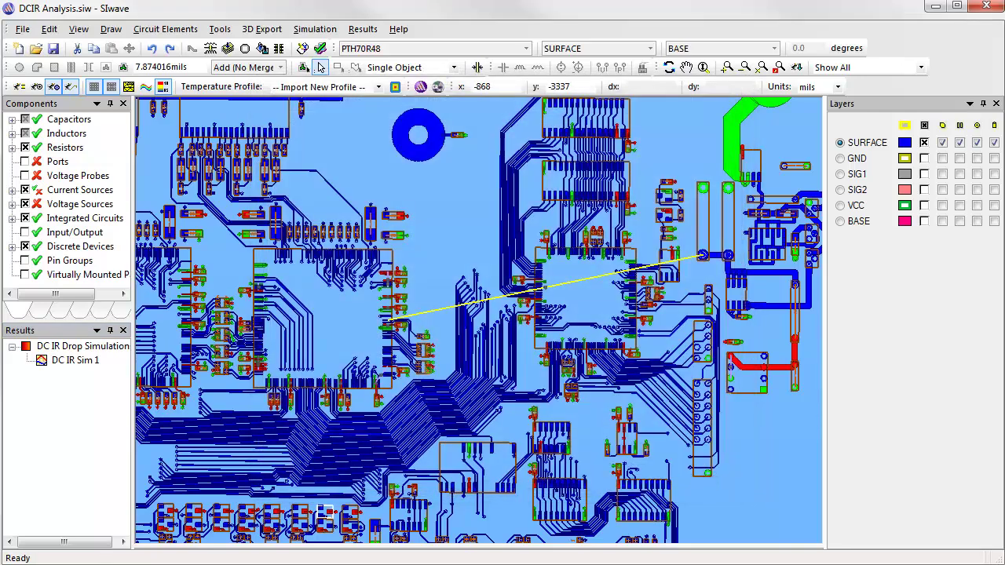